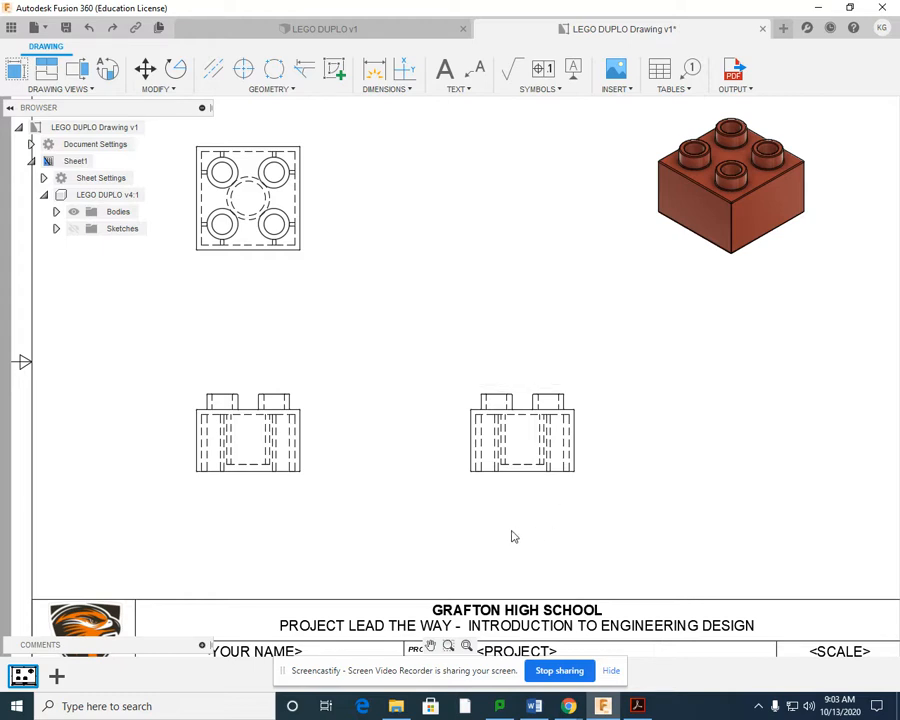
- Delete the projected side view beside the front view of the brick
{"action": "left_click", "coordinate": [545, 448]}
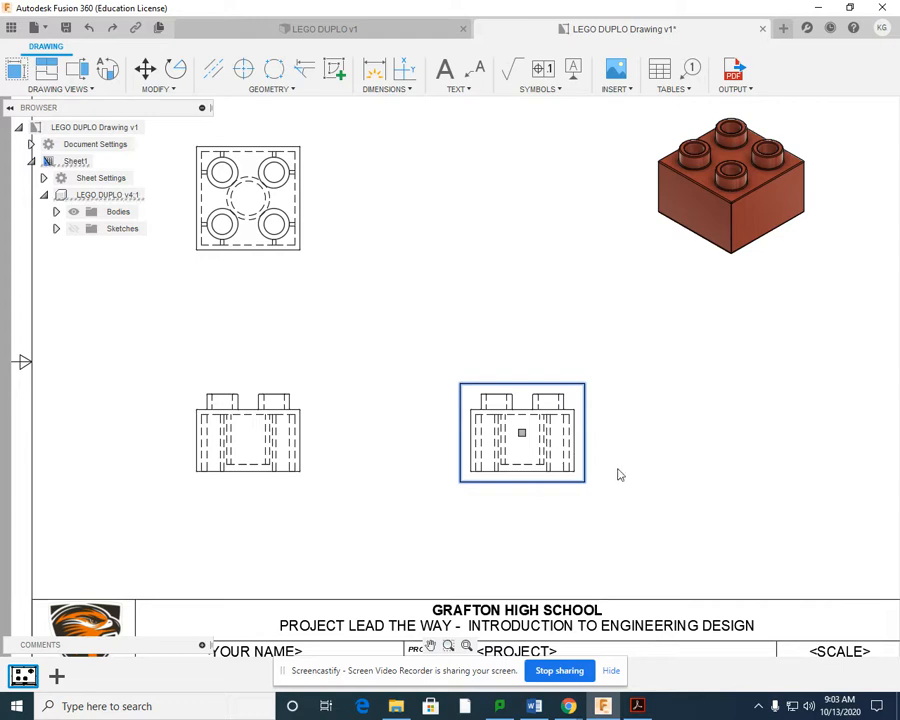
{"action": "key", "text": "Delete"}
{"action": "scroll", "coordinate": [430, 405], "scroll_direction": "down", "scroll_amount": 3}
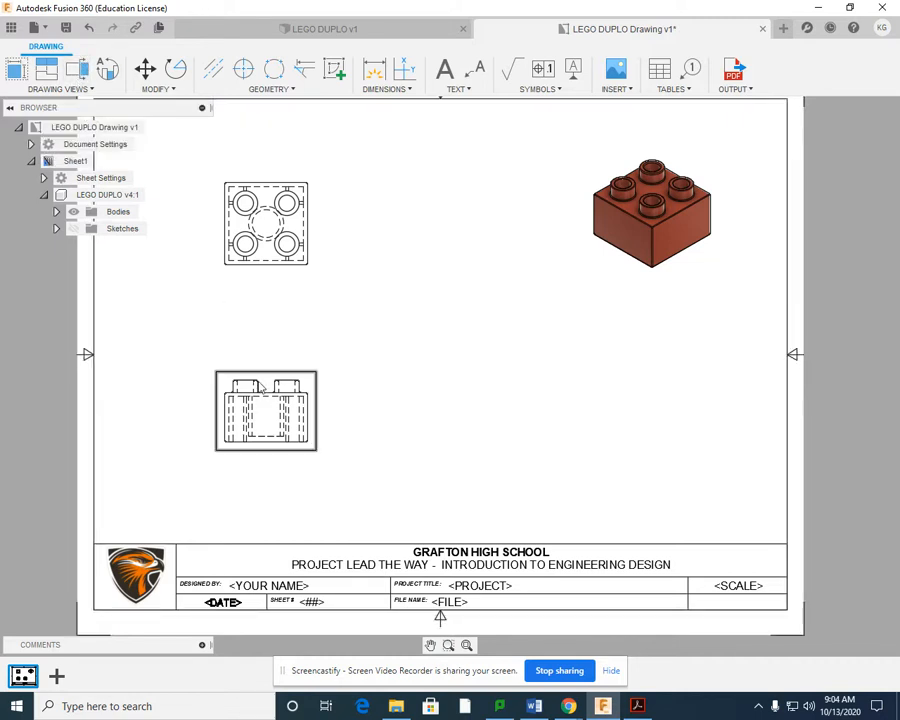
- Start a section view from the front view with a vertical cutting line A through the centre of its left stud
{"action": "scroll", "coordinate": [253, 392], "scroll_direction": "up", "scroll_amount": 2}
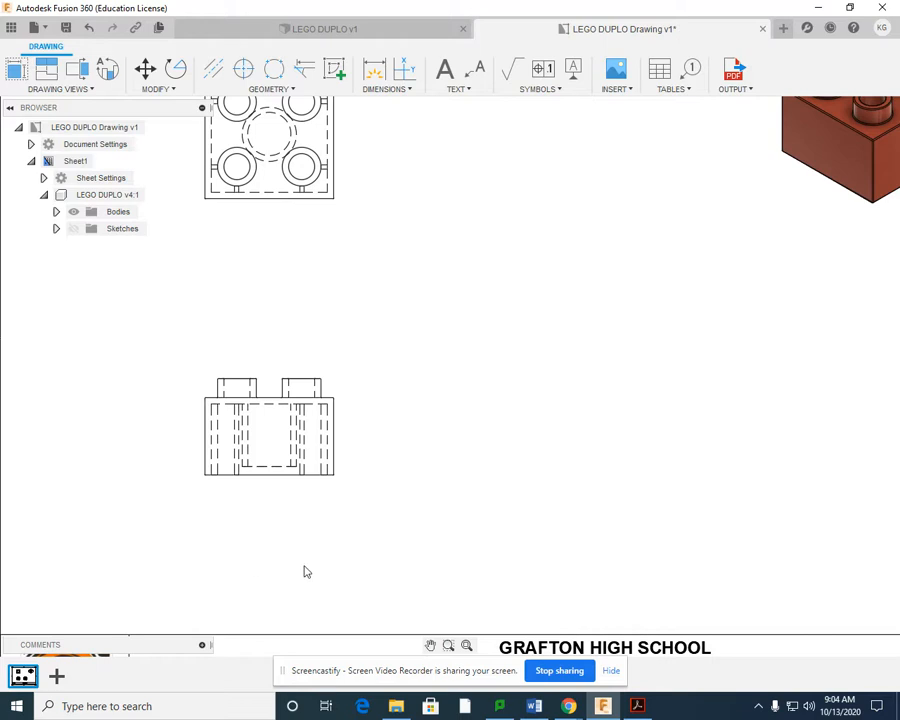
{"action": "scroll", "coordinate": [284, 543], "scroll_direction": "down", "scroll_amount": 1}
{"action": "mouse_move", "coordinate": [289, 541]}
{"action": "middle_mouse_down"}
{"action": "mouse_move", "coordinate": [238, 535]}
{"action": "mouse_move", "coordinate": [275, 540]}
{"action": "middle_mouse_up"}
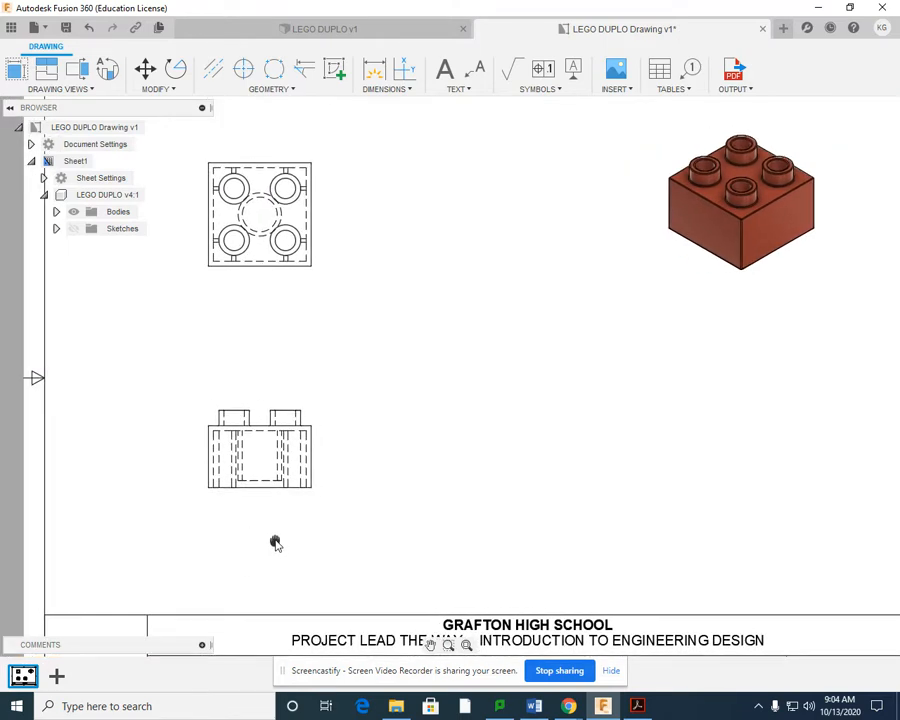
{"action": "left_click", "coordinate": [80, 76]}
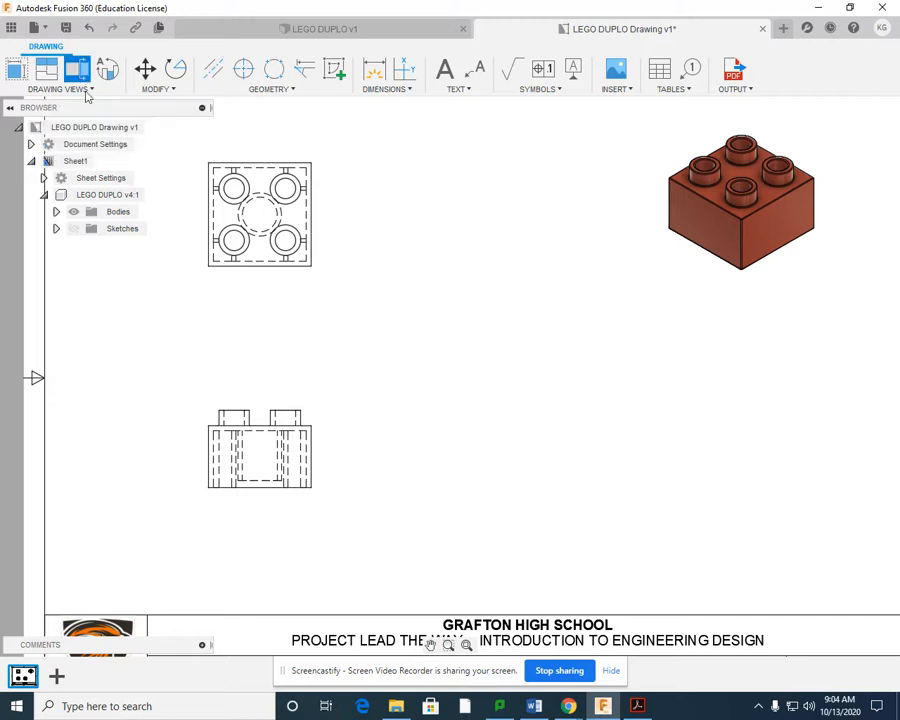
{"action": "scroll", "coordinate": [240, 492], "scroll_direction": "up", "scroll_amount": 1}
{"action": "scroll", "coordinate": [240, 492], "scroll_direction": "up", "scroll_amount": 2}
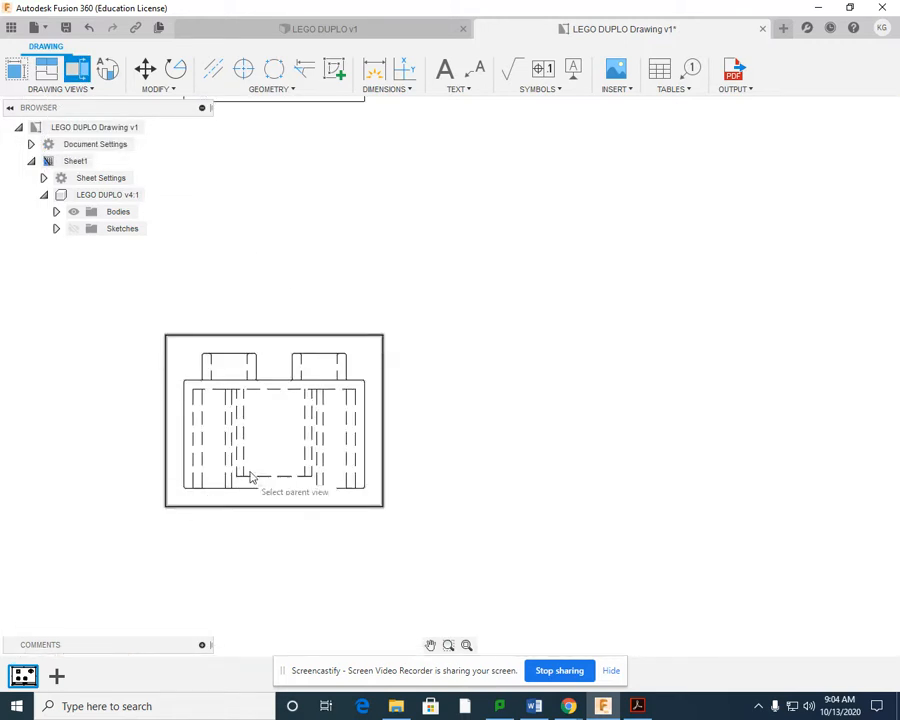
{"action": "left_click", "coordinate": [276, 396]}
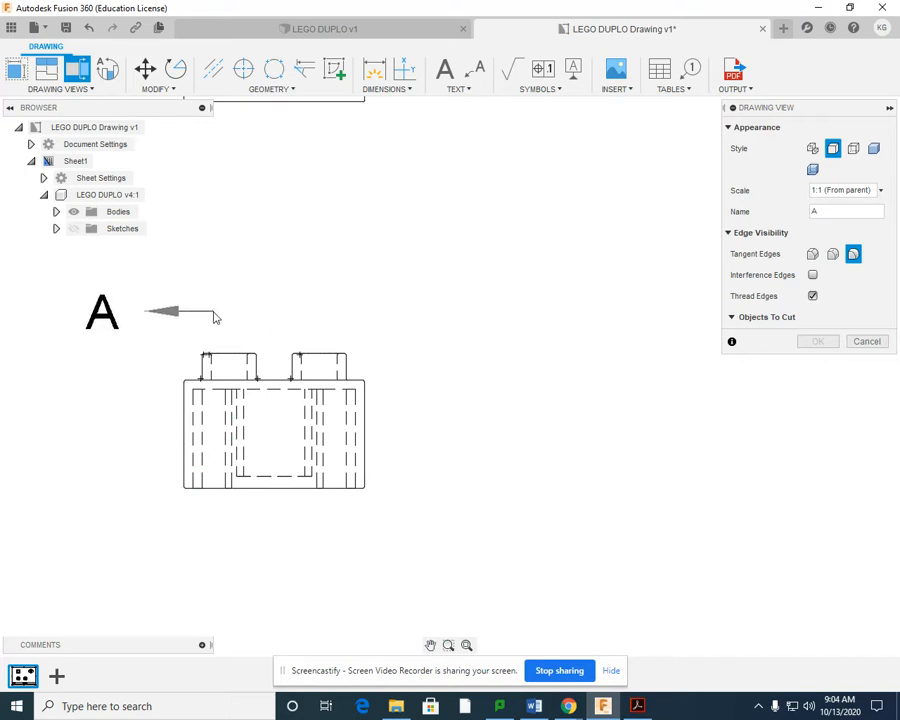
{"action": "mouse_move", "coordinate": [241, 303]}
{"action": "middle_mouse_down"}
{"action": "mouse_move", "coordinate": [297, 305]}
{"action": "mouse_move", "coordinate": [326, 323]}
{"action": "middle_mouse_up"}
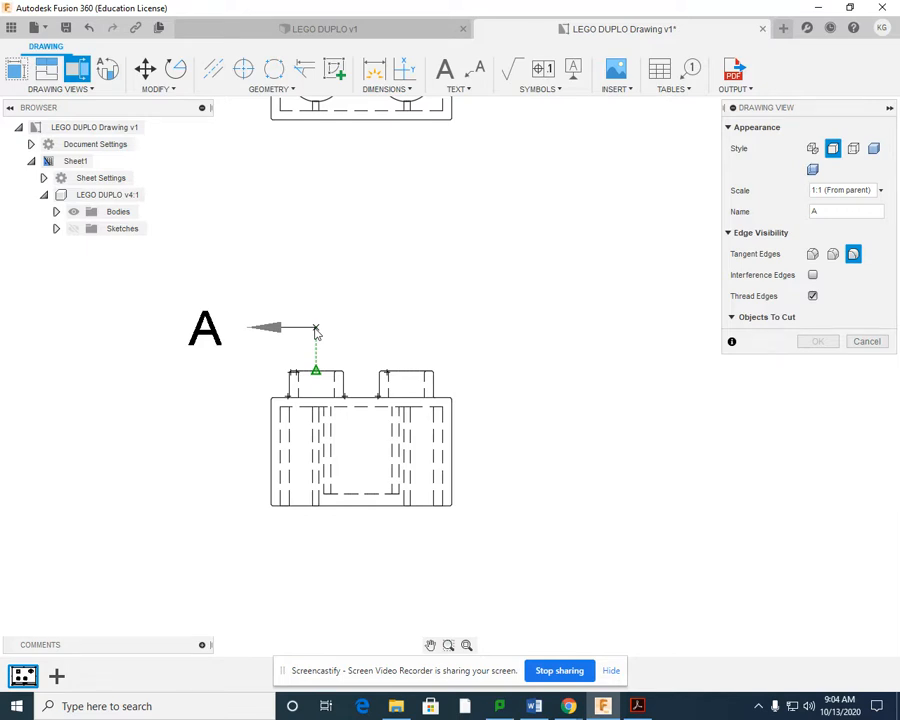
{"action": "left_click", "coordinate": [316, 329]}
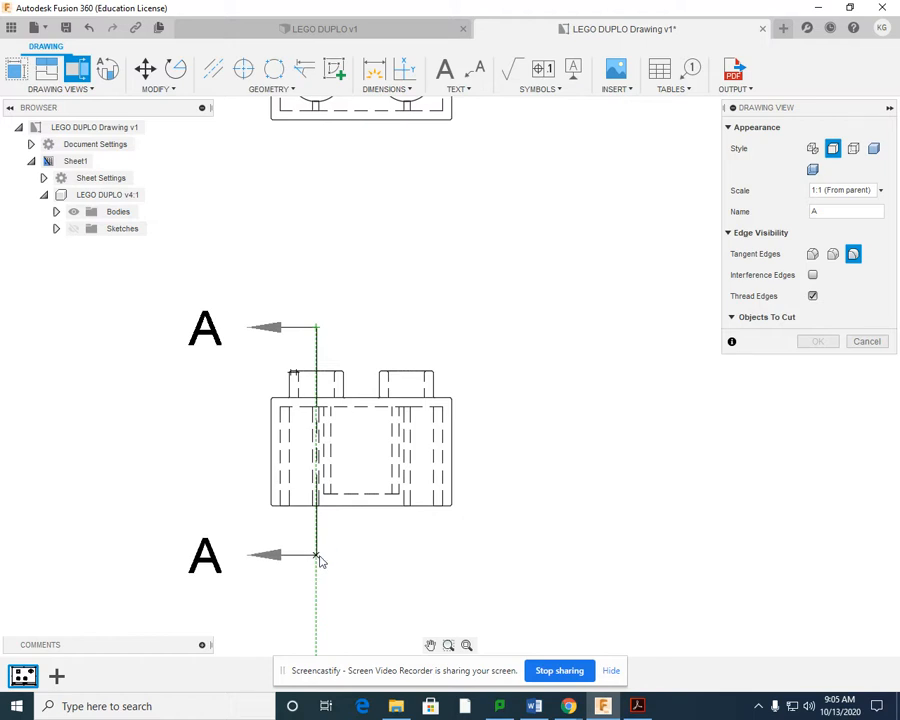
{"action": "left_click", "coordinate": [317, 556]}
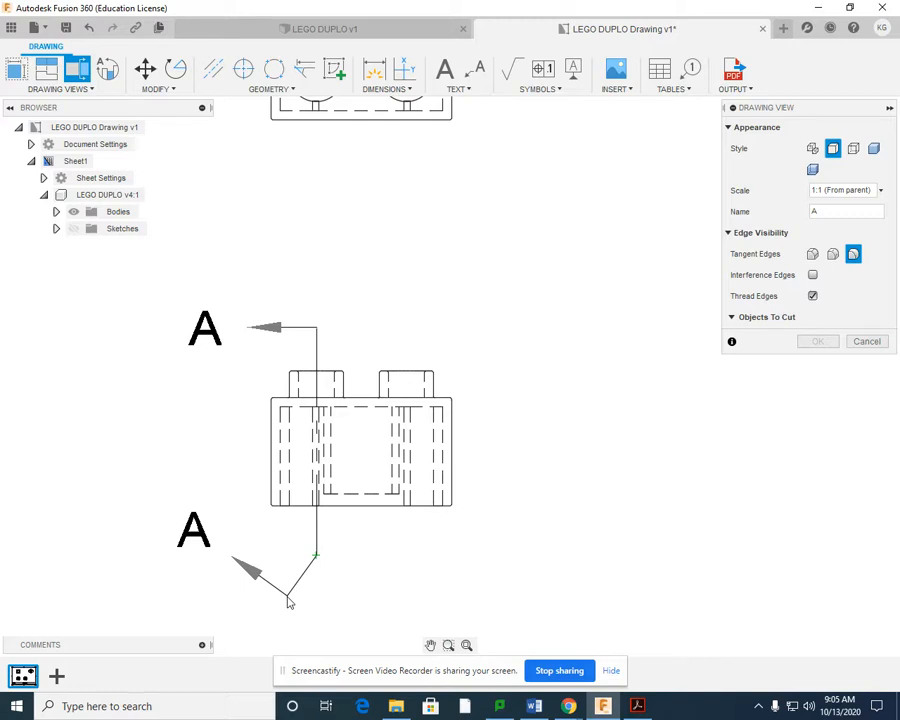
{"action": "key", "text": "Return"}
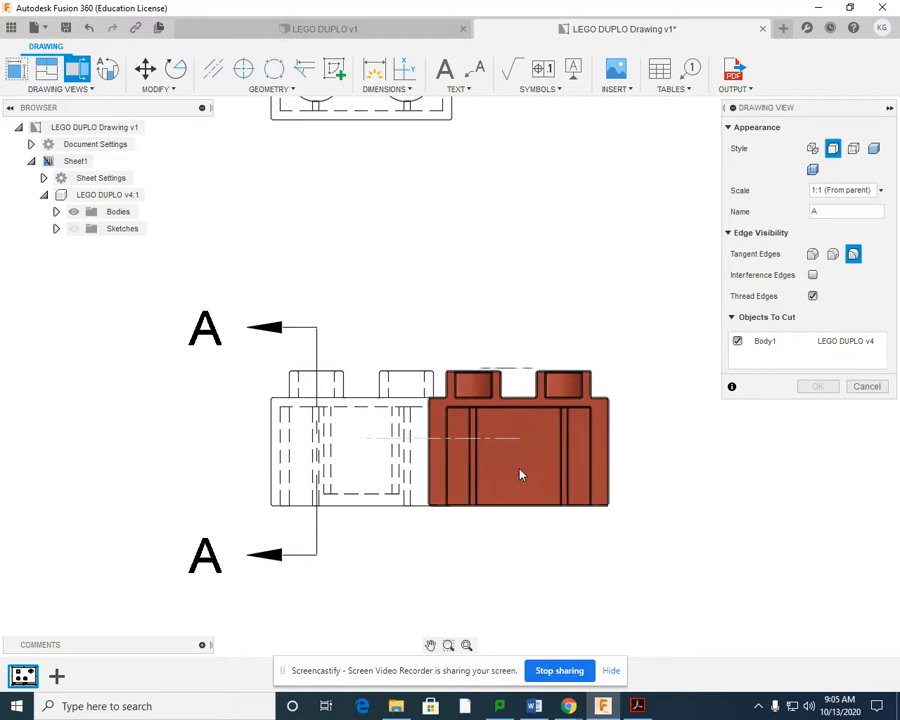
- Place section view A-A level with the front view on its right side, keeping the parent's 1:1 scale
{"action": "scroll", "coordinate": [590, 462], "scroll_direction": "down", "scroll_amount": 2}
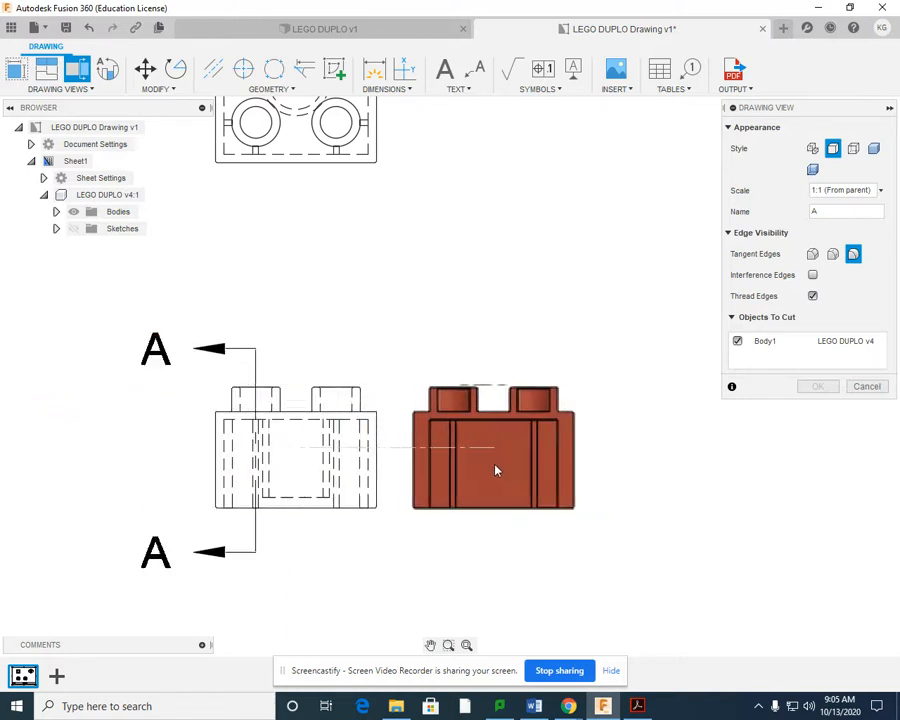
{"action": "left_click", "coordinate": [661, 474]}
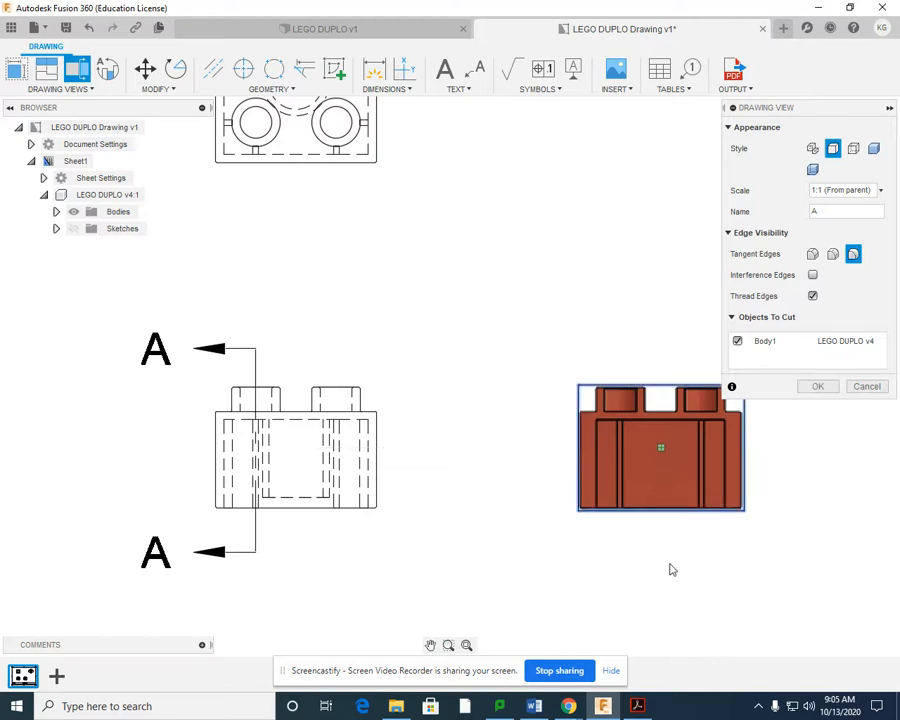
{"action": "key", "text": "Return"}
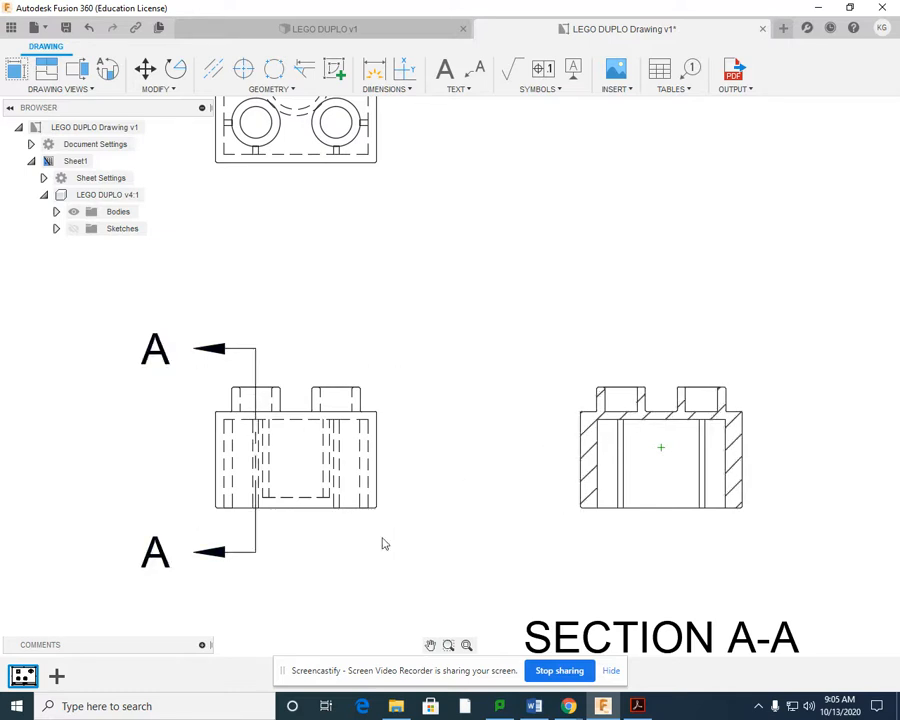
- Examine the hatched walls, studs and ribs of section A-A against the cutting line on the front view and the top view
{"action": "scroll", "coordinate": [572, 540], "scroll_direction": "up", "scroll_amount": 2}
{"action": "middle_click_drag", "start_coordinate": [588, 537], "coordinate": [490, 528]}
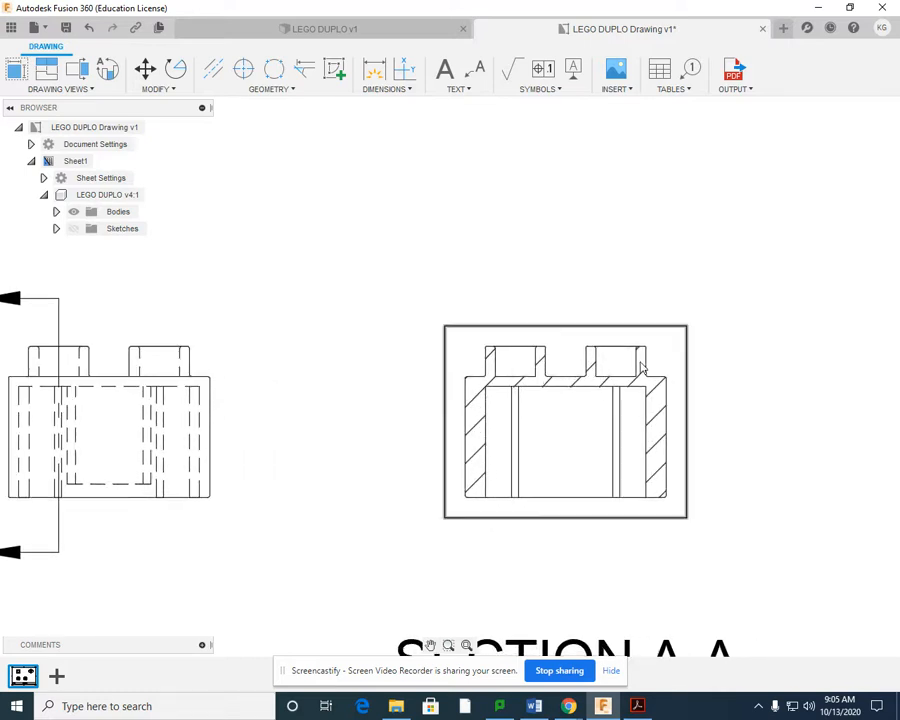
{"action": "middle_click_drag", "start_coordinate": [297, 463], "coordinate": [371, 463]}
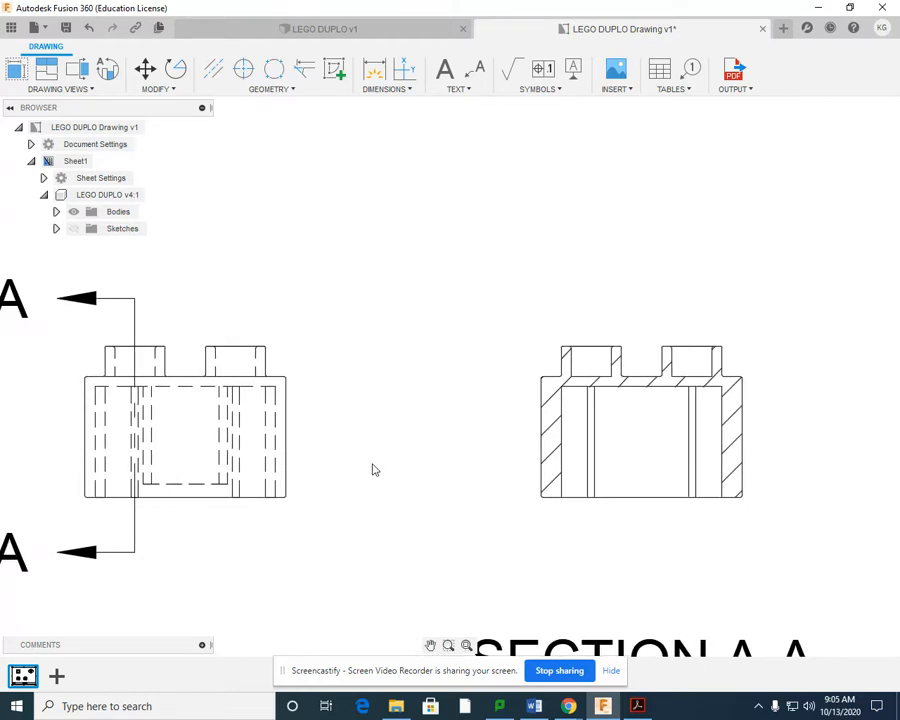
{"action": "mouse_move", "coordinate": [489, 570]}
{"action": "middle_mouse_down"}
{"action": "mouse_move", "coordinate": [389, 556]}
{"action": "mouse_move", "coordinate": [452, 562]}
{"action": "mouse_move", "coordinate": [470, 549]}
{"action": "middle_mouse_up"}
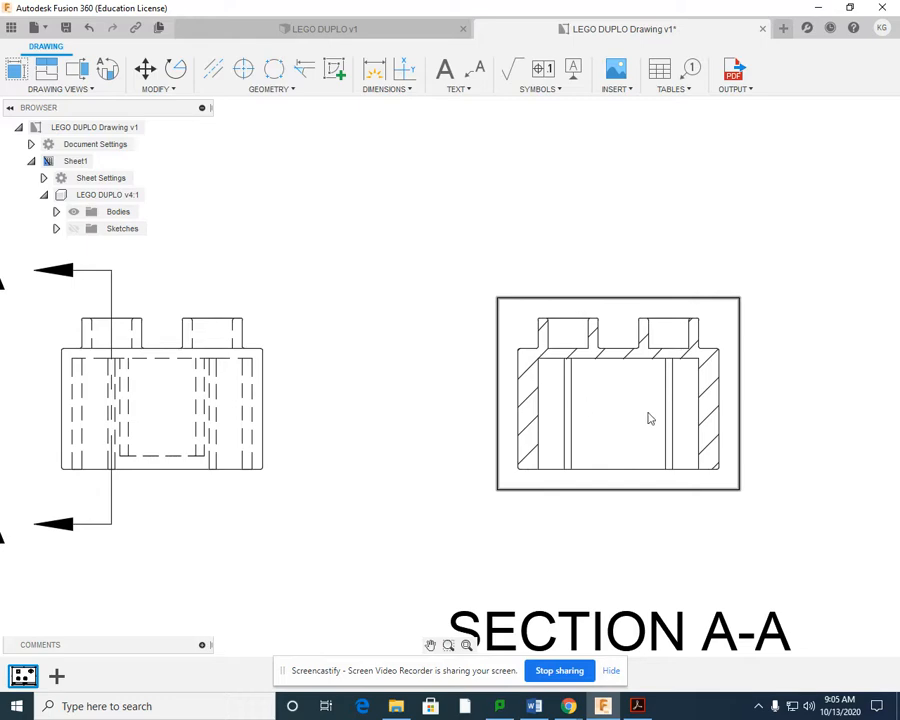
{"action": "scroll", "coordinate": [627, 474], "scroll_direction": "down", "scroll_amount": 3}
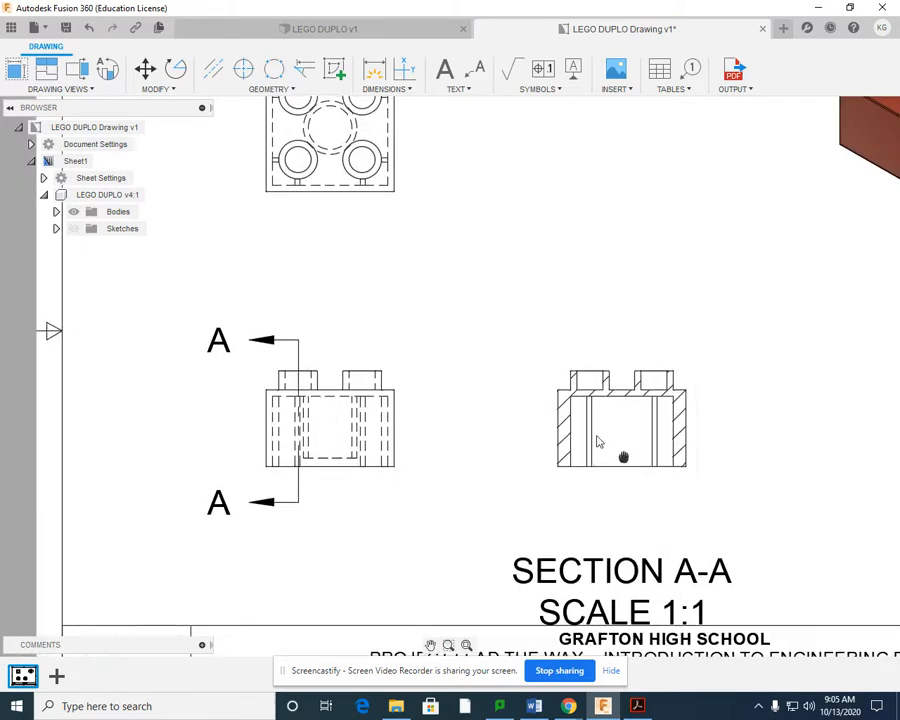
{"action": "middle_click_drag", "start_coordinate": [598, 441], "coordinate": [554, 386]}
{"action": "scroll", "coordinate": [560, 400], "scroll_direction": "down", "scroll_amount": 2}
{"action": "middle_click_drag", "start_coordinate": [582, 434], "coordinate": [509, 456]}
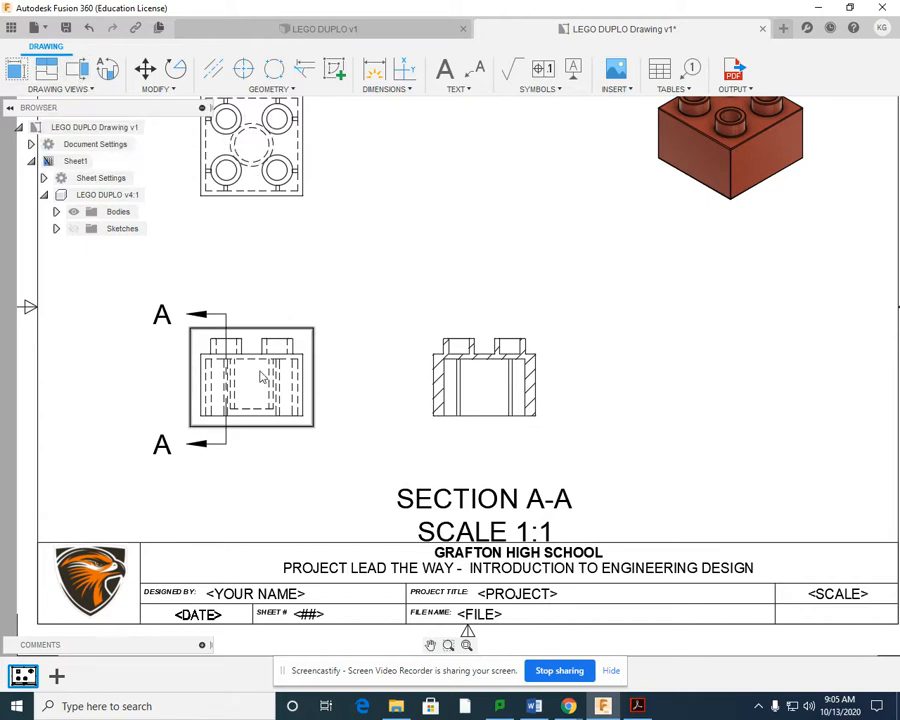
{"action": "scroll", "coordinate": [255, 400], "scroll_direction": "up", "scroll_amount": 2}
{"action": "middle_click_drag", "start_coordinate": [339, 355], "coordinate": [352, 522]}
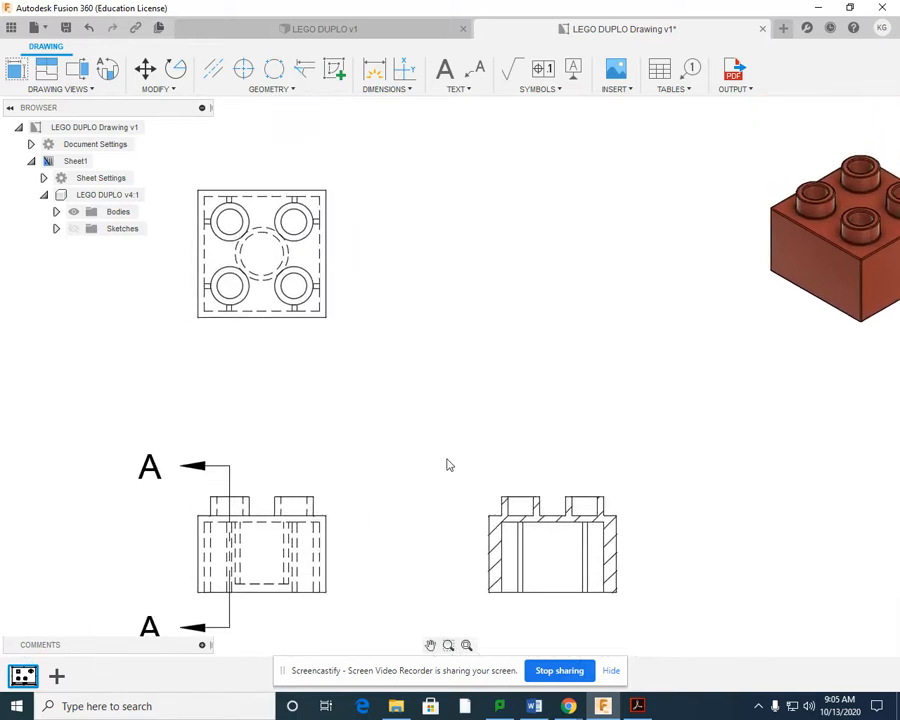
{"action": "middle_click_drag", "start_coordinate": [381, 410], "coordinate": [396, 370]}
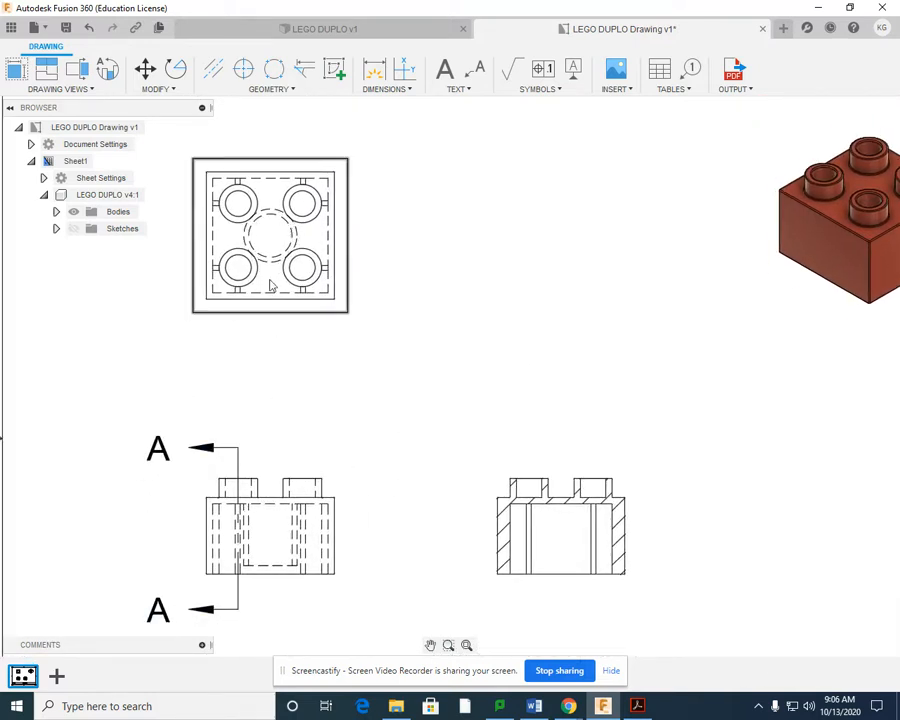
{"action": "mouse_move", "coordinate": [375, 459]}
{"action": "middle_mouse_down"}
{"action": "mouse_move", "coordinate": [416, 386]}
{"action": "mouse_move", "coordinate": [400, 368]}
{"action": "middle_mouse_up"}
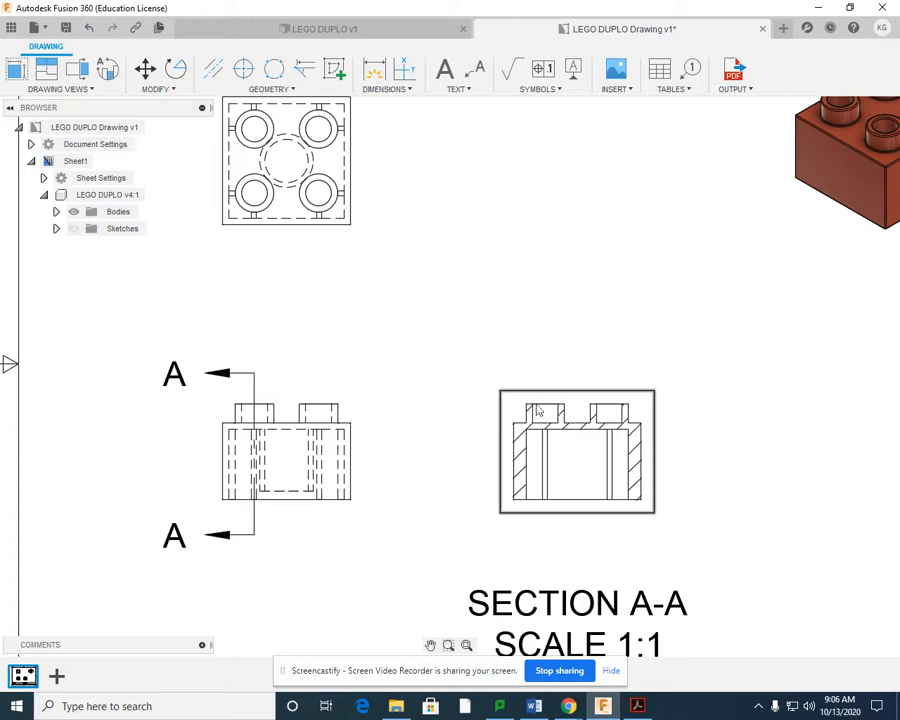
{"action": "scroll", "coordinate": [558, 436], "scroll_direction": "up", "scroll_amount": 4}
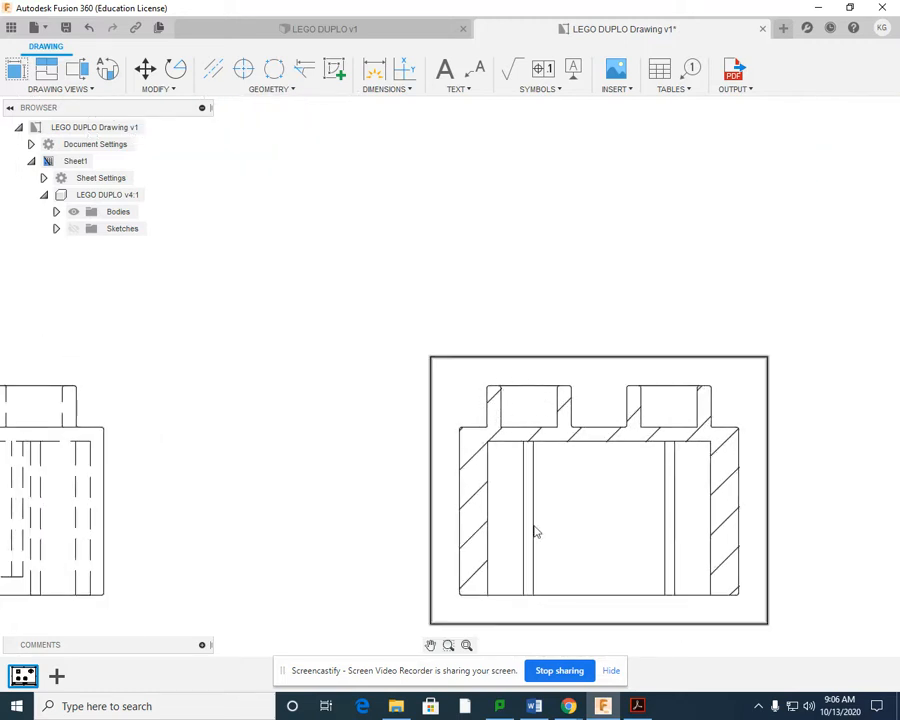
{"action": "scroll", "coordinate": [410, 506], "scroll_direction": "down", "scroll_amount": 3}
- Start a second section view from the front view with a vertical cutting line B midway between the two studs
{"action": "left_click", "coordinate": [77, 68]}
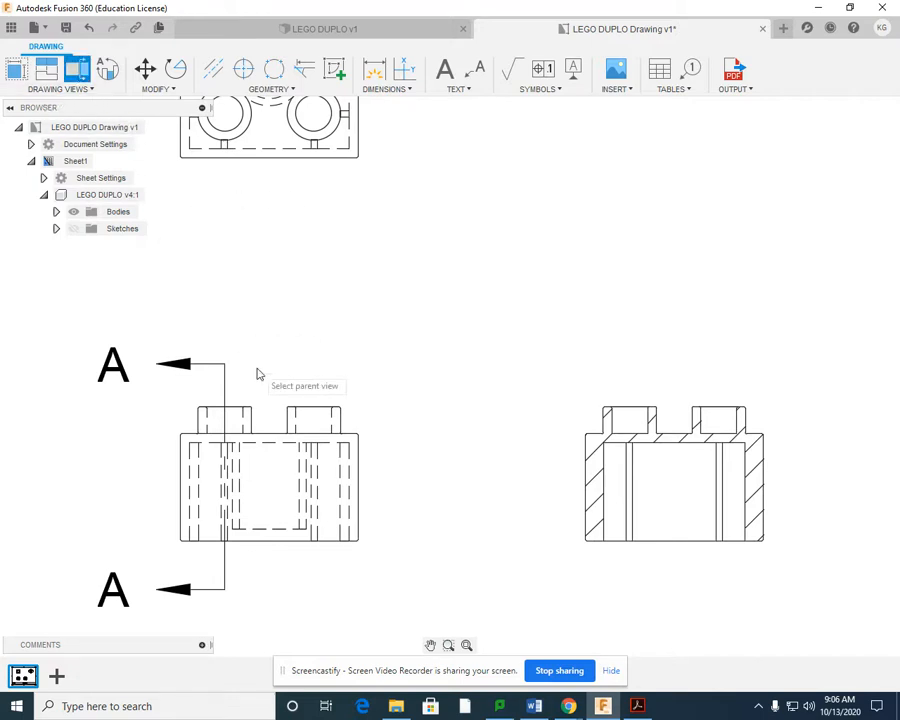
{"action": "left_click", "coordinate": [362, 518]}
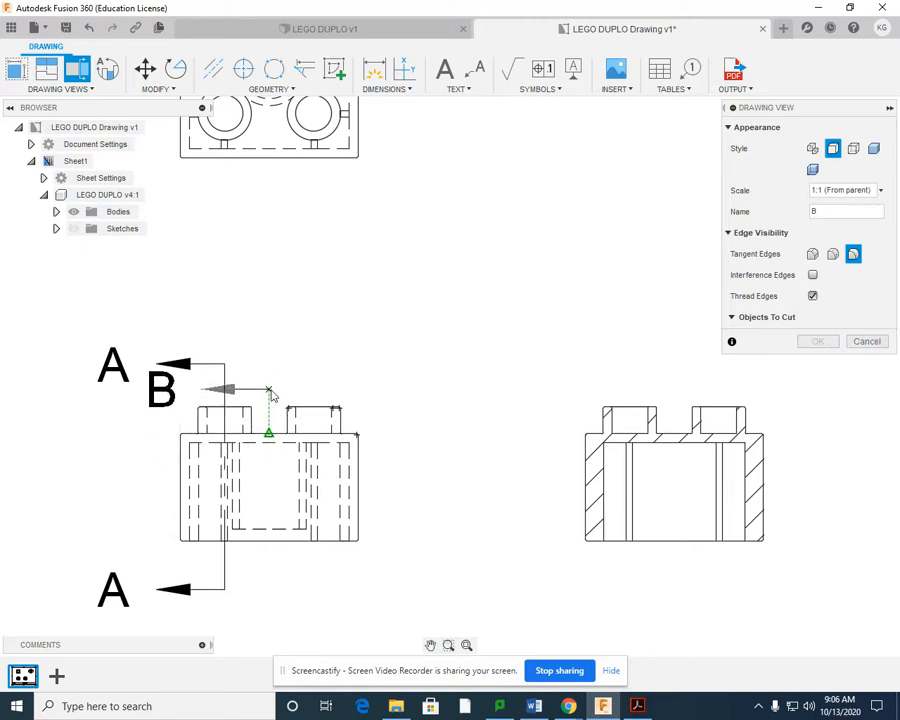
{"action": "left_click", "coordinate": [269, 305]}
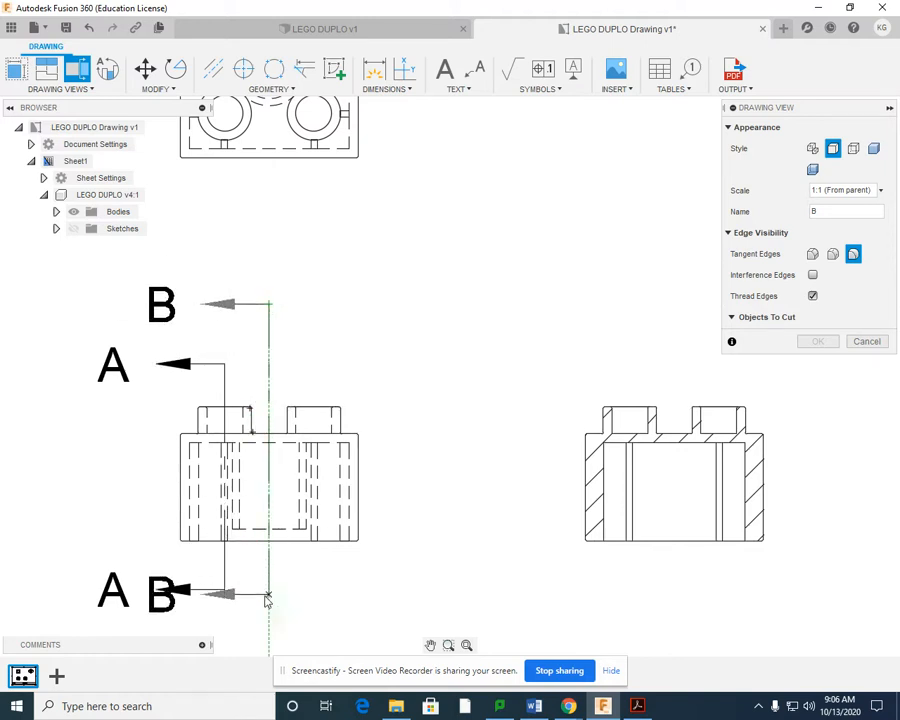
{"action": "middle_click_drag", "start_coordinate": [267, 625], "coordinate": [271, 542]}
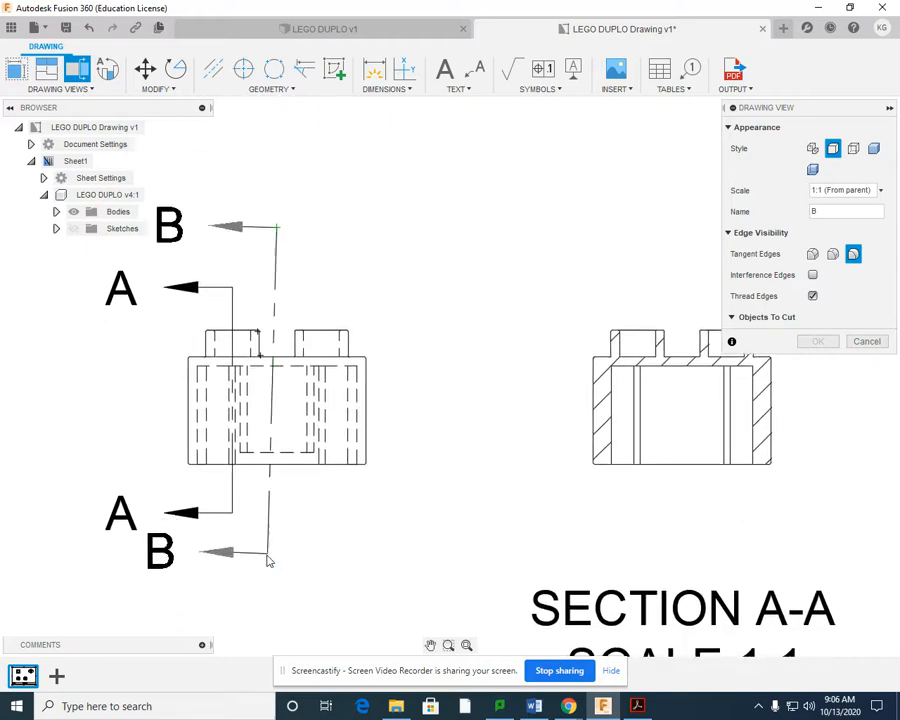
{"action": "left_click", "coordinate": [277, 569]}
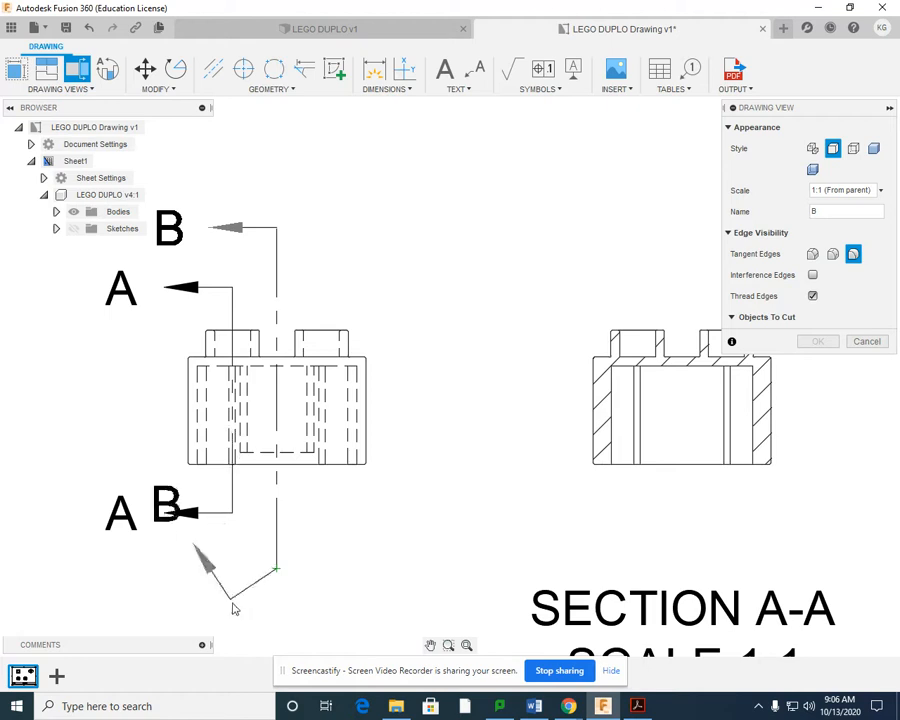
{"action": "key", "text": "Return"}
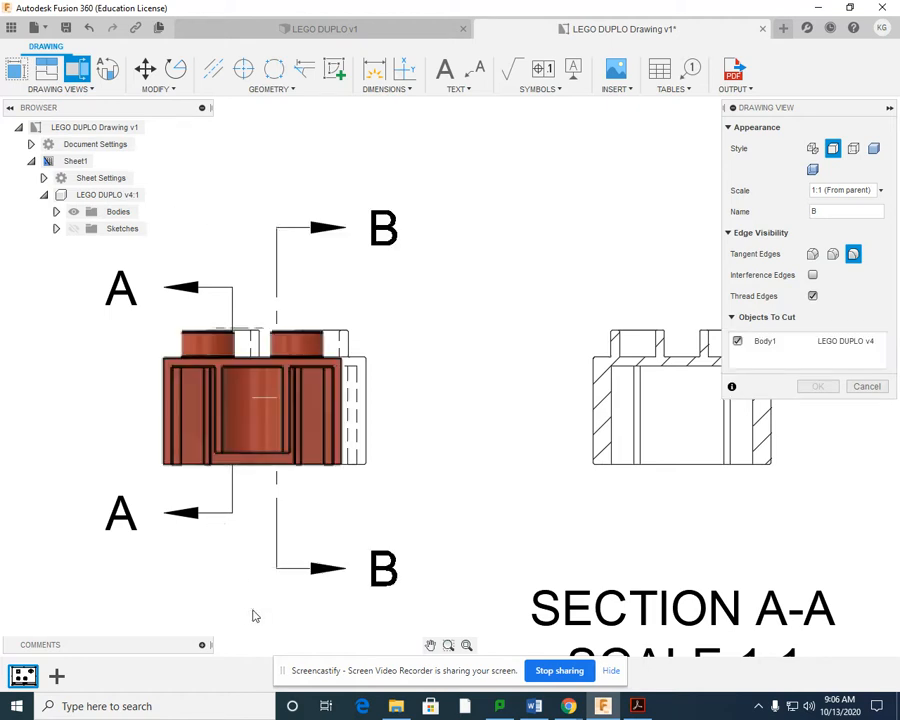
- Place section view B-B in line with the front view, to the right of section A-A, at the parent's 1:1 scale
{"action": "middle_click_drag", "start_coordinate": [555, 505], "coordinate": [222, 524]}
{"action": "mouse_move", "coordinate": [480, 518]}
{"action": "middle_mouse_down"}
{"action": "mouse_move", "coordinate": [256, 504]}
{"action": "mouse_move", "coordinate": [296, 525]}
{"action": "middle_mouse_up"}
{"action": "scroll", "coordinate": [296, 525], "scroll_direction": "down", "scroll_amount": 2}
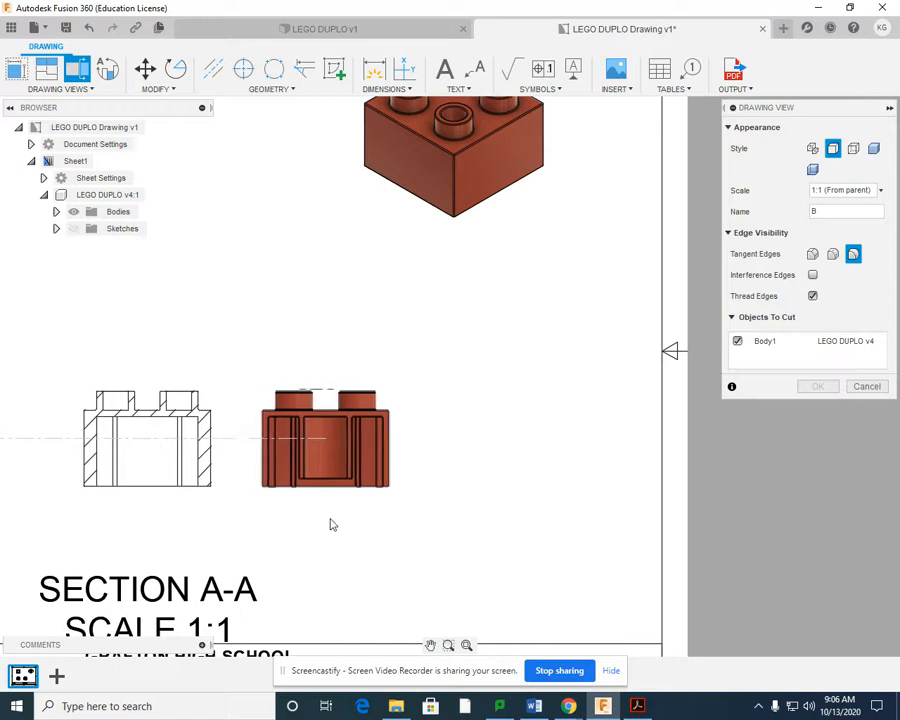
{"action": "left_click", "coordinate": [435, 528]}
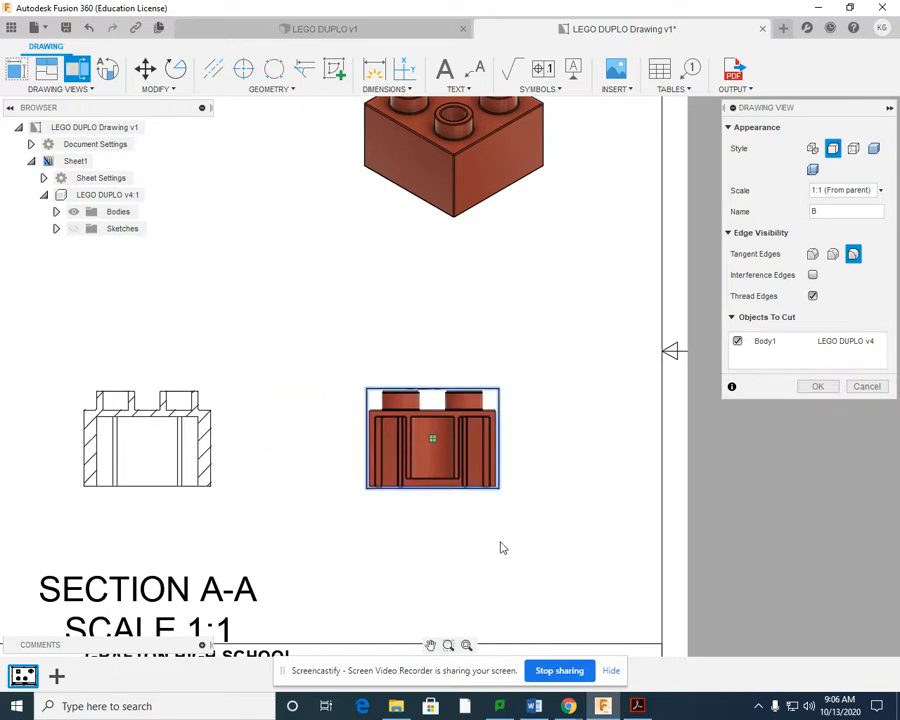
{"action": "key", "text": "Return"}
- Examine section B-B, comparing its central tube and walls with cutting line B on the front view and with section A-A
{"action": "mouse_move", "coordinate": [500, 572]}
{"action": "middle_mouse_down"}
{"action": "mouse_move", "coordinate": [532, 516]}
{"action": "mouse_move", "coordinate": [632, 460]}
{"action": "mouse_move", "coordinate": [817, 512]}
{"action": "mouse_move", "coordinate": [738, 524]}
{"action": "middle_mouse_up"}
{"action": "scroll", "coordinate": [725, 500], "scroll_direction": "down", "scroll_amount": 3}
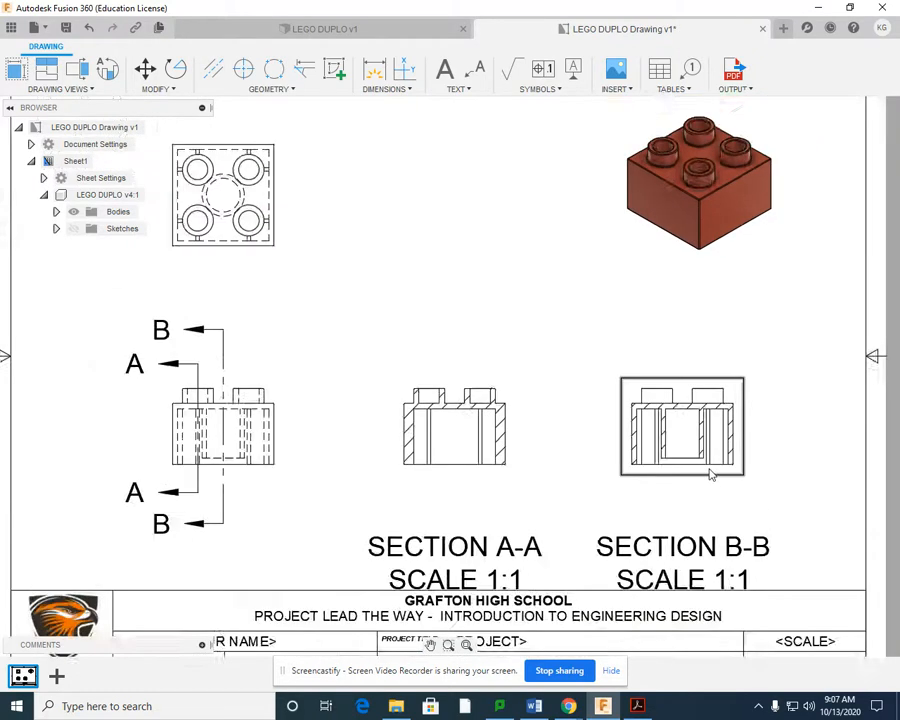
{"action": "scroll", "coordinate": [709, 474], "scroll_direction": "up", "scroll_amount": 5}
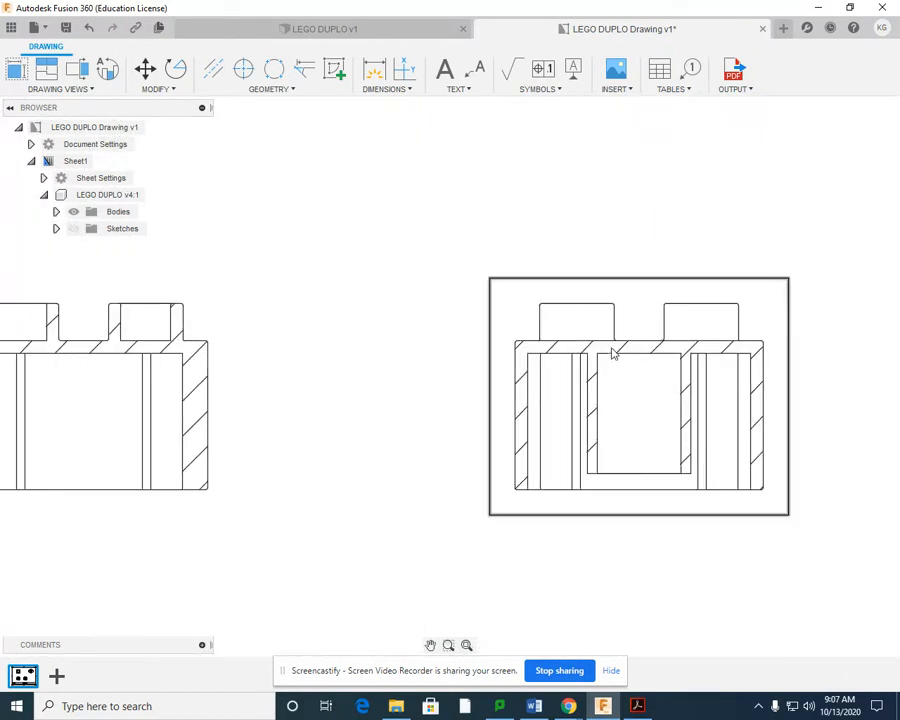
{"action": "scroll", "coordinate": [602, 455], "scroll_direction": "down", "scroll_amount": 3}
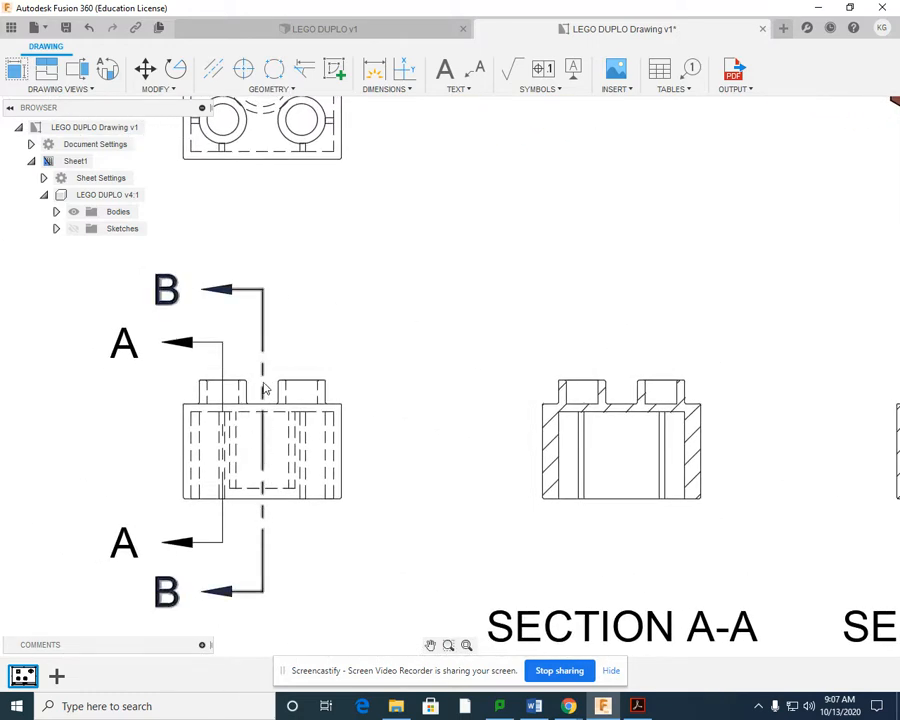
{"action": "middle_click_drag", "start_coordinate": [570, 477], "coordinate": [250, 457]}
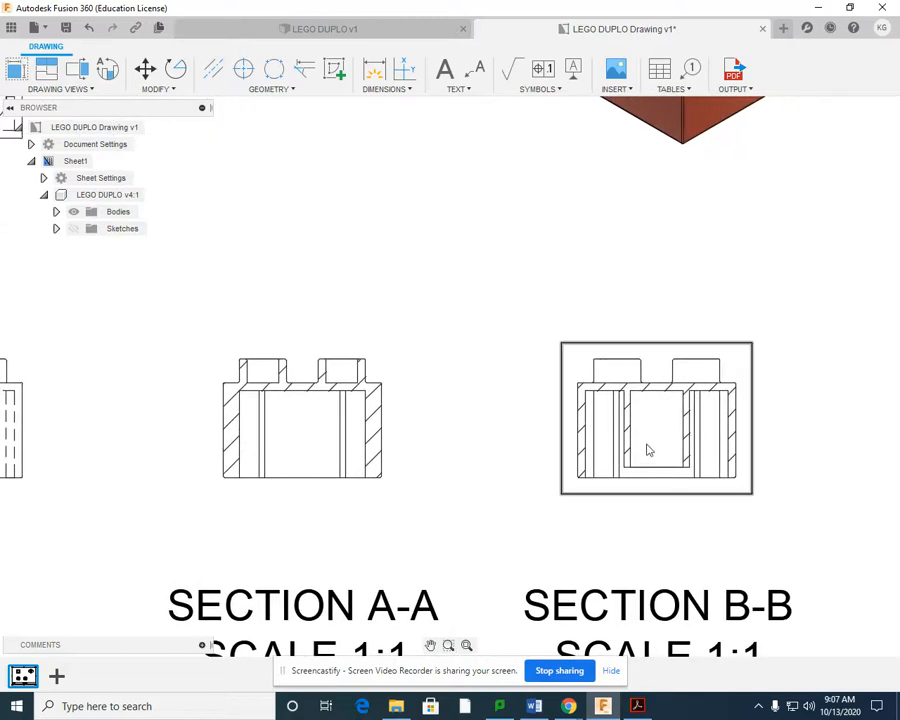
- Examine the central tube's lower end in section B-B and the matching hidden lines at cutting line B on the front view
{"action": "scroll", "coordinate": [651, 444], "scroll_direction": "down", "scroll_amount": 3}
{"action": "scroll", "coordinate": [653, 441], "scroll_direction": "up", "scroll_amount": 4}
{"action": "scroll", "coordinate": [655, 444], "scroll_direction": "up", "scroll_amount": 2}
{"action": "middle_click_drag", "start_coordinate": [653, 442], "coordinate": [468, 437]}
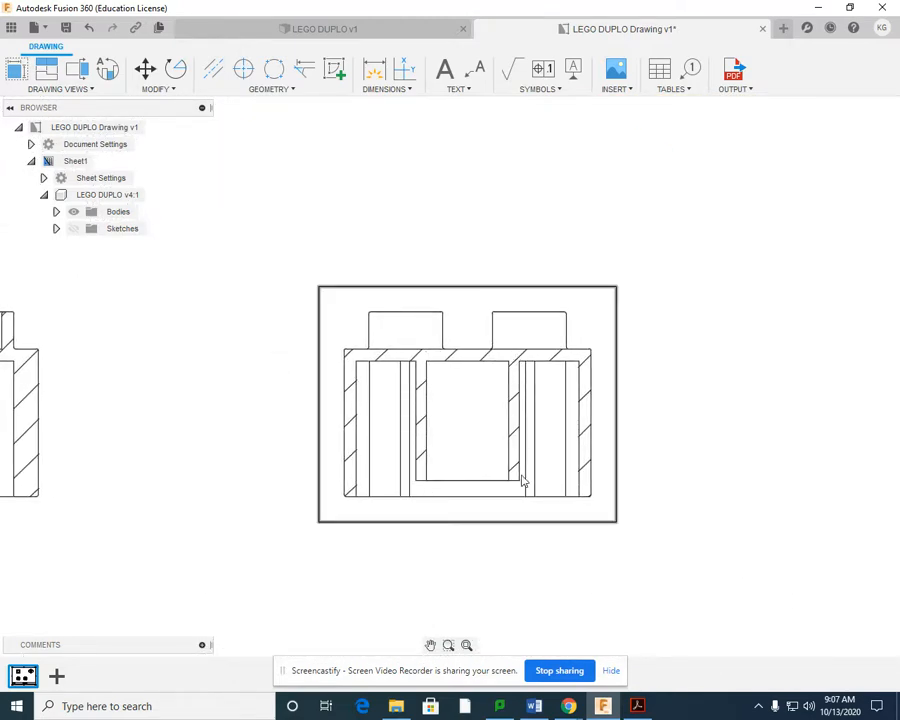
{"action": "scroll", "coordinate": [442, 567], "scroll_direction": "down", "scroll_amount": 3}
{"action": "scroll", "coordinate": [278, 546], "scroll_direction": "down", "scroll_amount": 1}
{"action": "middle_click_drag", "start_coordinate": [286, 543], "coordinate": [705, 482]}
{"action": "scroll", "coordinate": [304, 488], "scroll_direction": "down", "scroll_amount": 1}
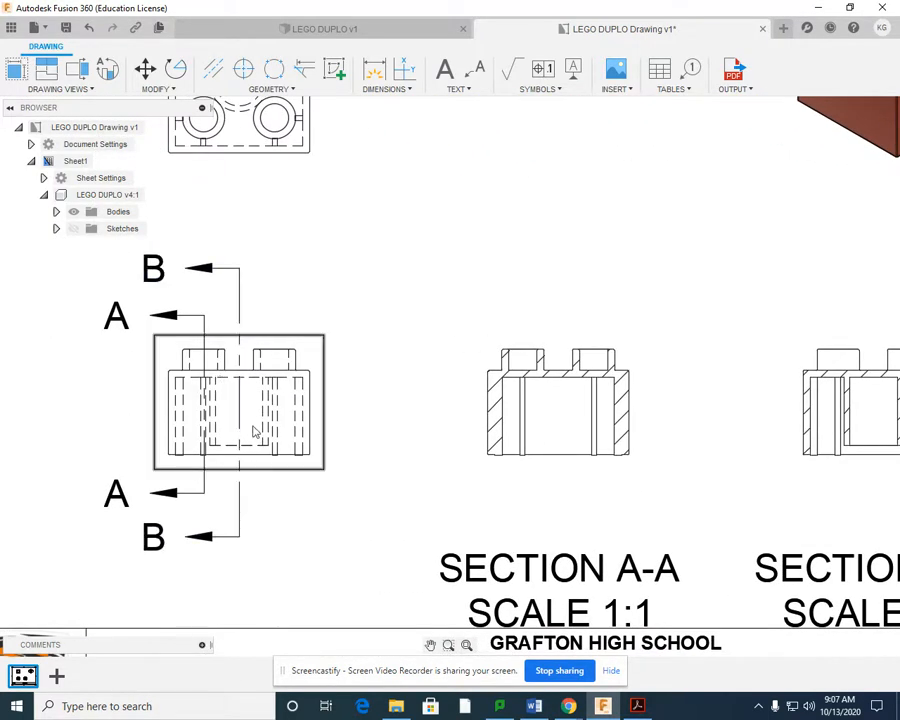
{"action": "scroll", "coordinate": [595, 532], "scroll_direction": "down", "scroll_amount": 2}
{"action": "middle_click_drag", "start_coordinate": [600, 529], "coordinate": [458, 464]}
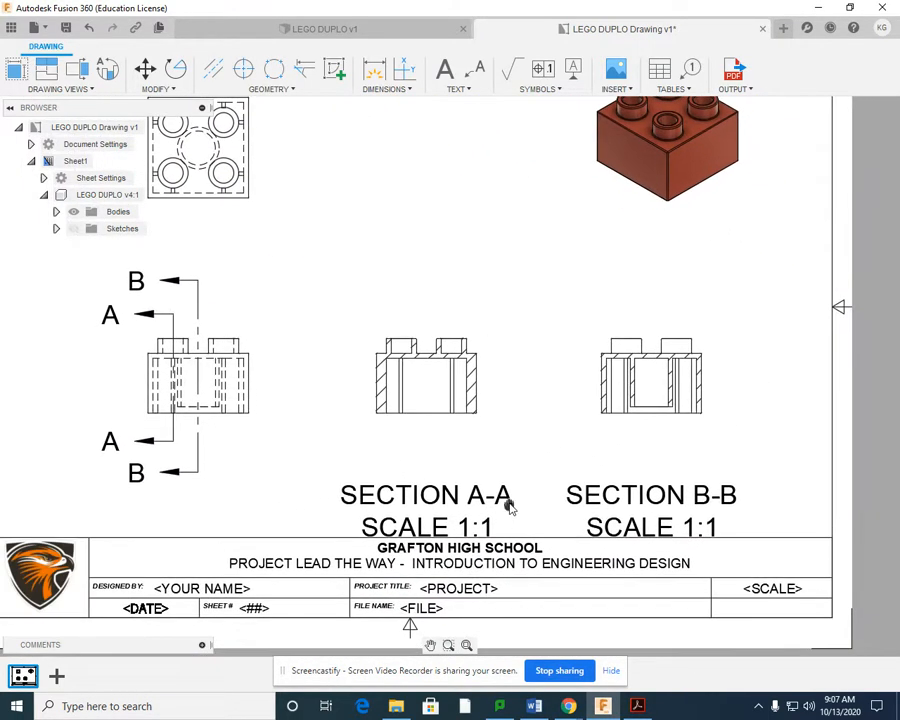
- Set the text height of both lines of the section A-A label to .12 in
{"action": "middle_click_drag", "start_coordinate": [510, 514], "coordinate": [490, 468]}
{"action": "scroll", "coordinate": [435, 478], "scroll_direction": "down", "scroll_amount": 1}
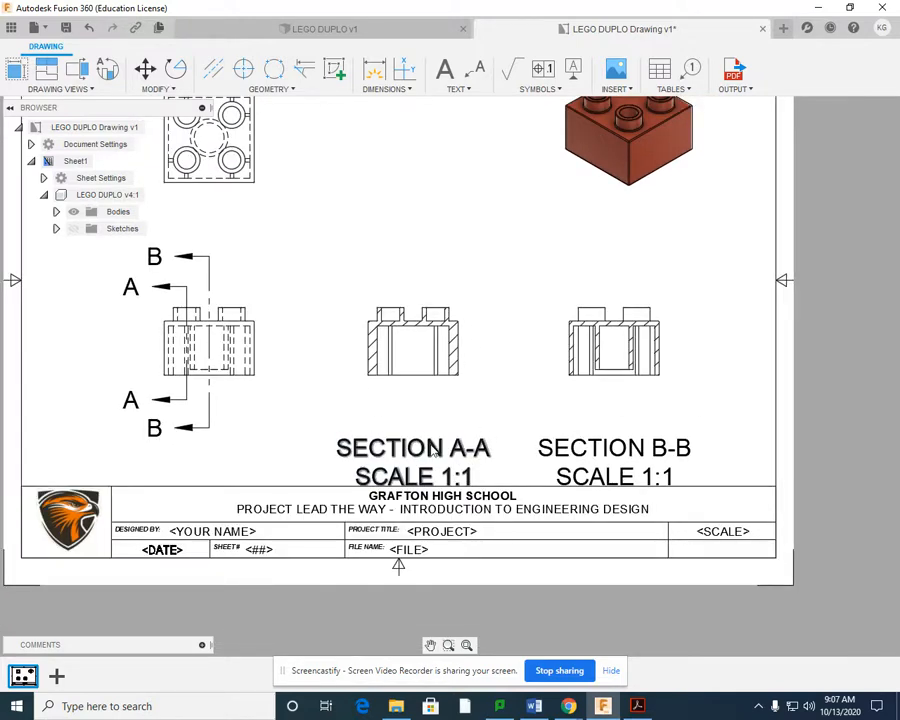
{"action": "scroll", "coordinate": [438, 448], "scroll_direction": "up", "scroll_amount": 1}
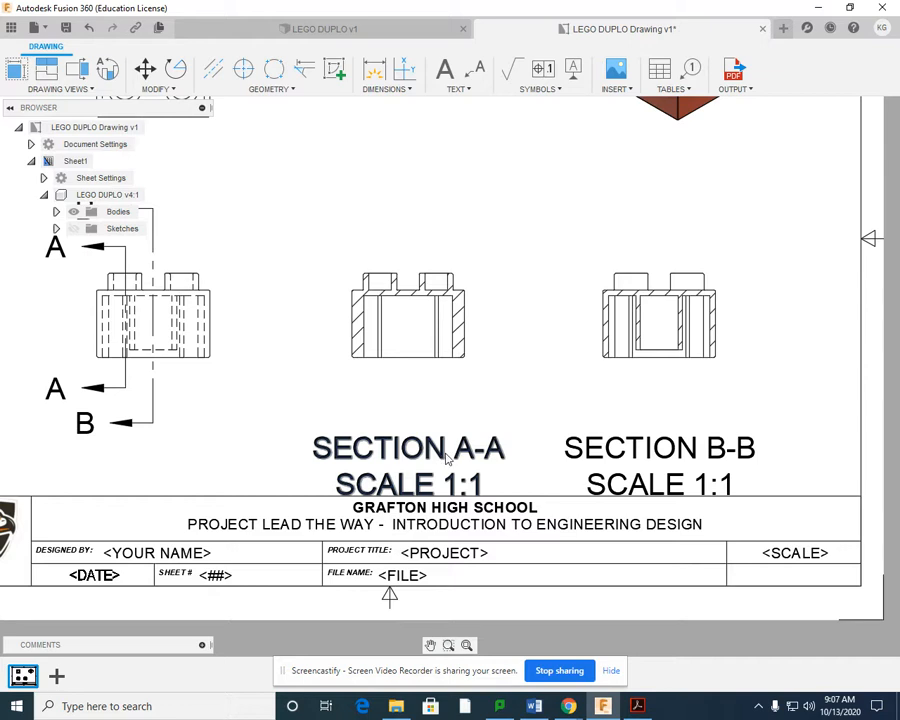
{"action": "double_click", "coordinate": [445, 455]}
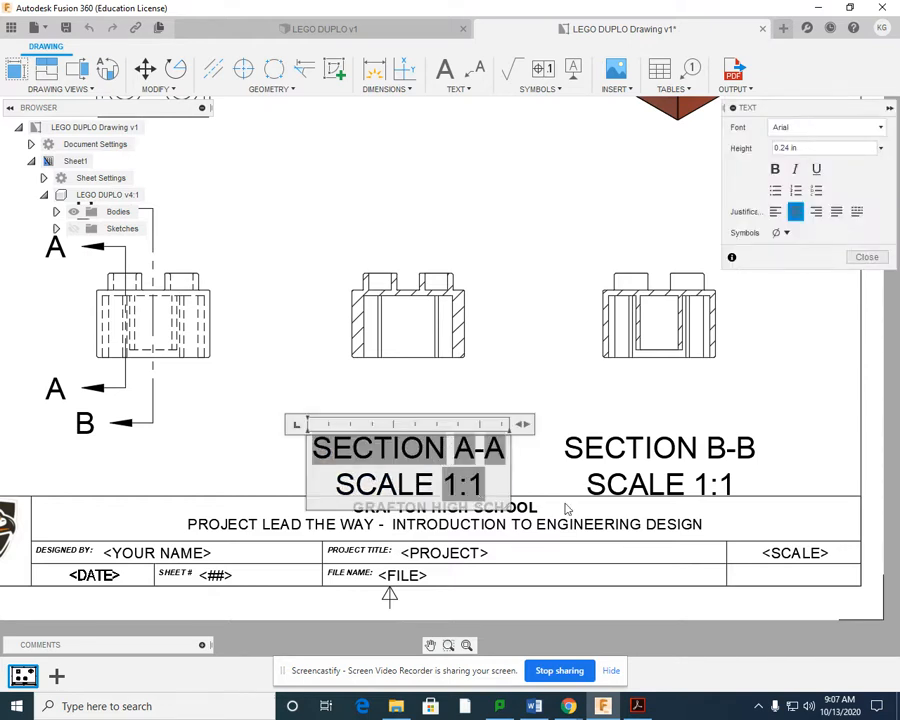
{"action": "left_click_drag", "start_coordinate": [501, 481], "coordinate": [291, 451]}
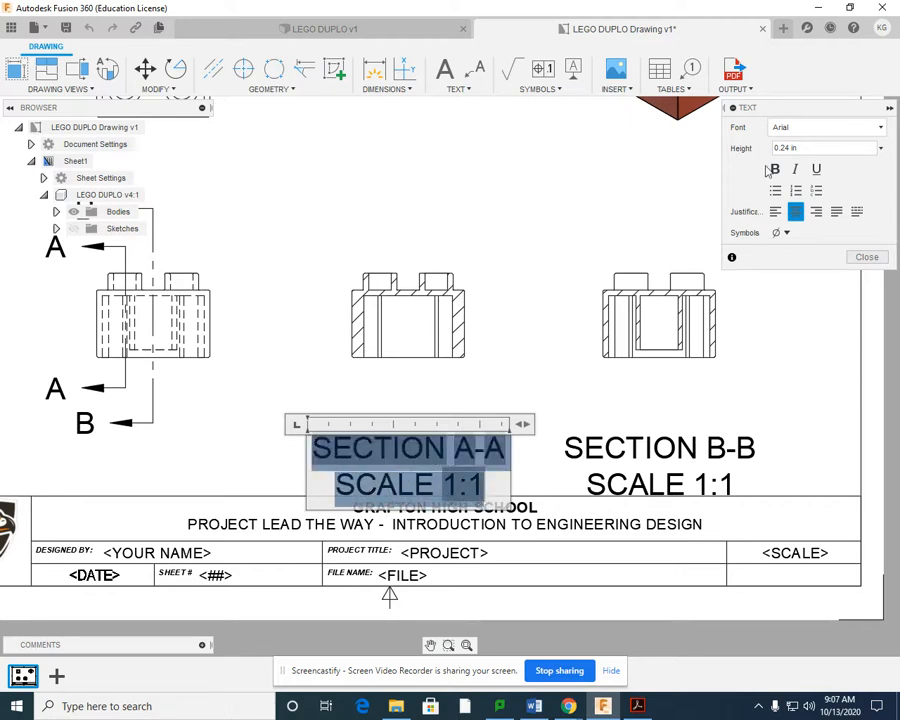
{"action": "left_click", "coordinate": [800, 148]}
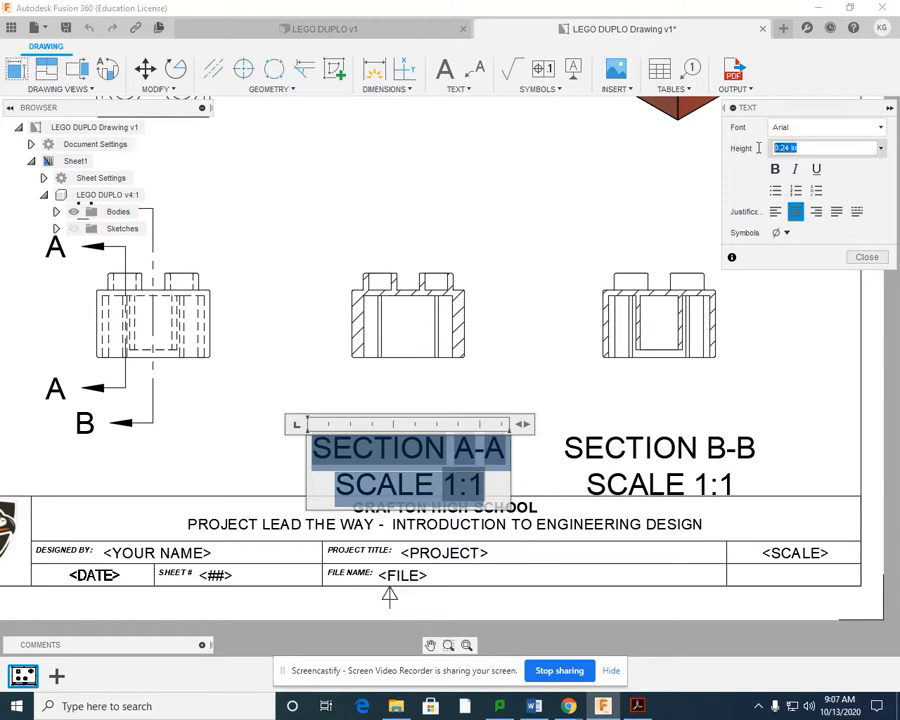
{"action": "key", "text": "BackSpace"}
{"action": "type", "text": ".12"}
{"action": "key", "text": "Return"}
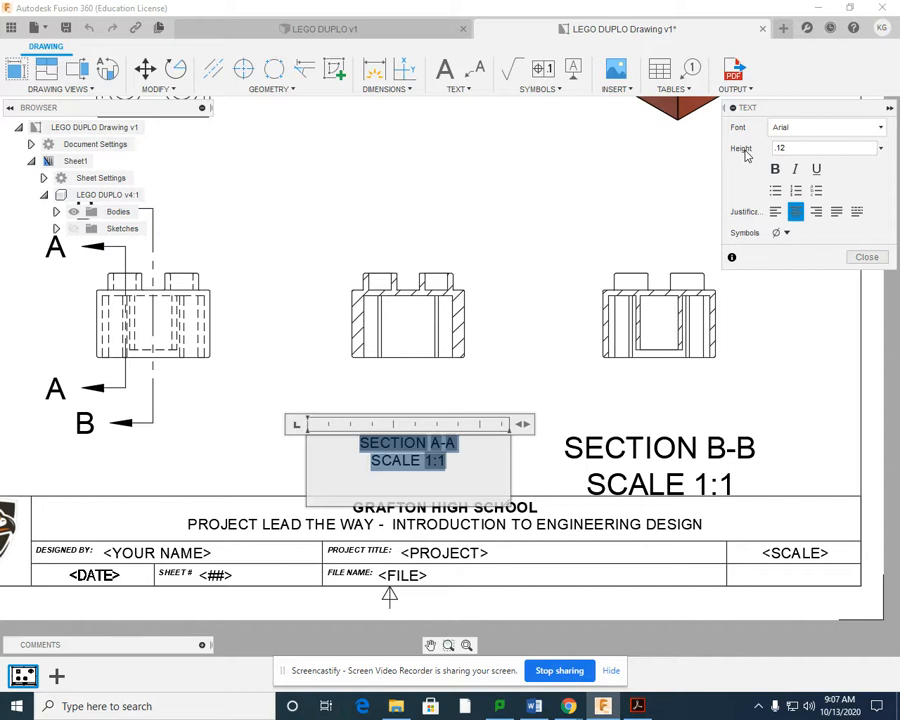
{"action": "left_click", "coordinate": [866, 257]}
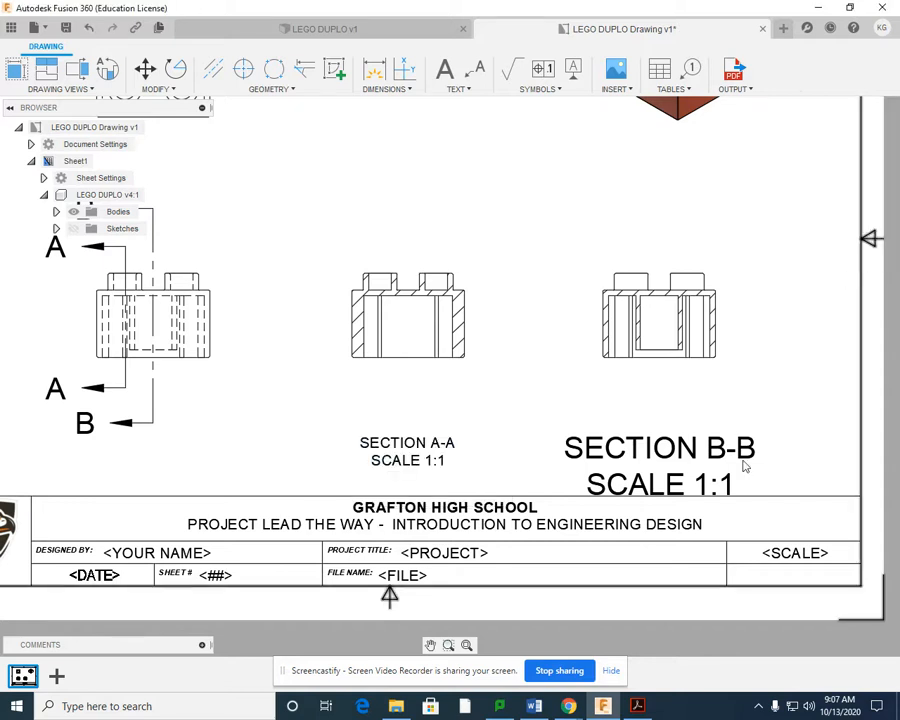
- Reduce the whole section B-B label, including its scale line, to a text height of .12 in
{"action": "double_click", "coordinate": [658, 457]}
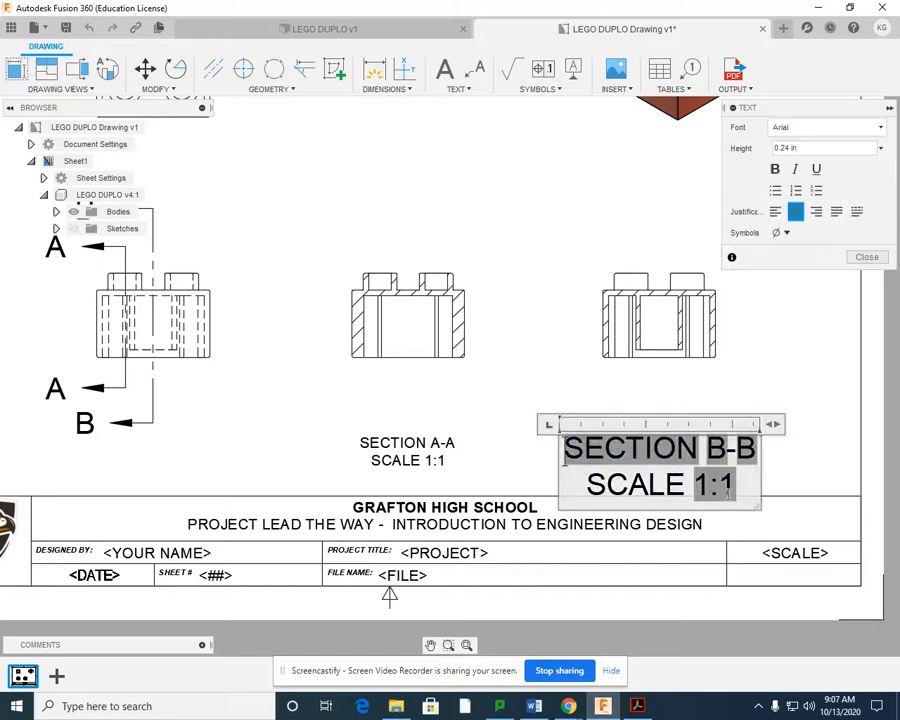
{"action": "left_click_drag", "start_coordinate": [745, 487], "coordinate": [569, 445]}
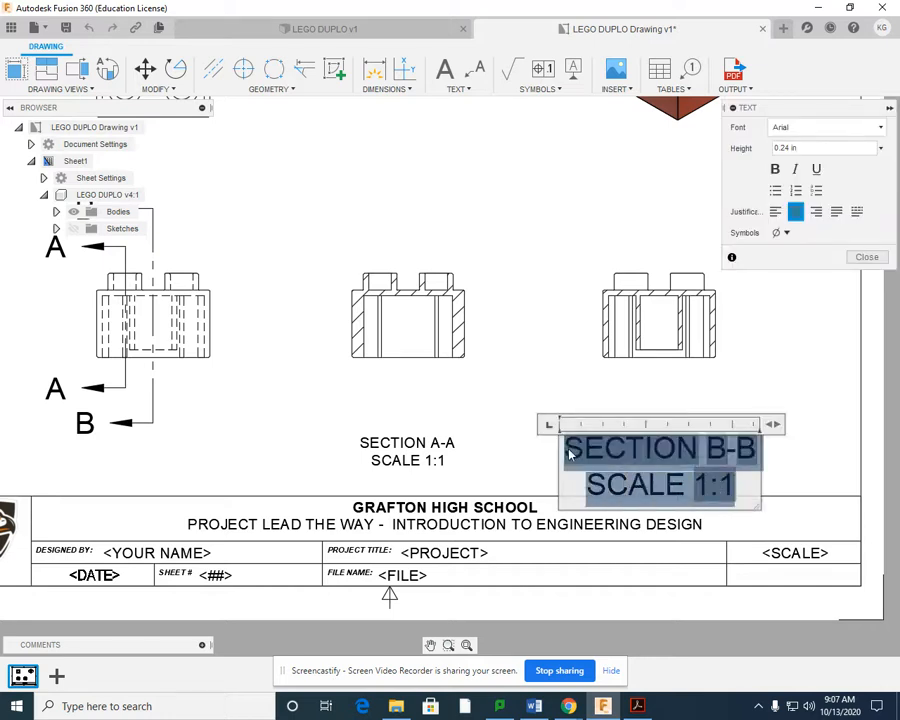
{"action": "left_click_drag", "start_coordinate": [797, 148], "coordinate": [737, 147]}
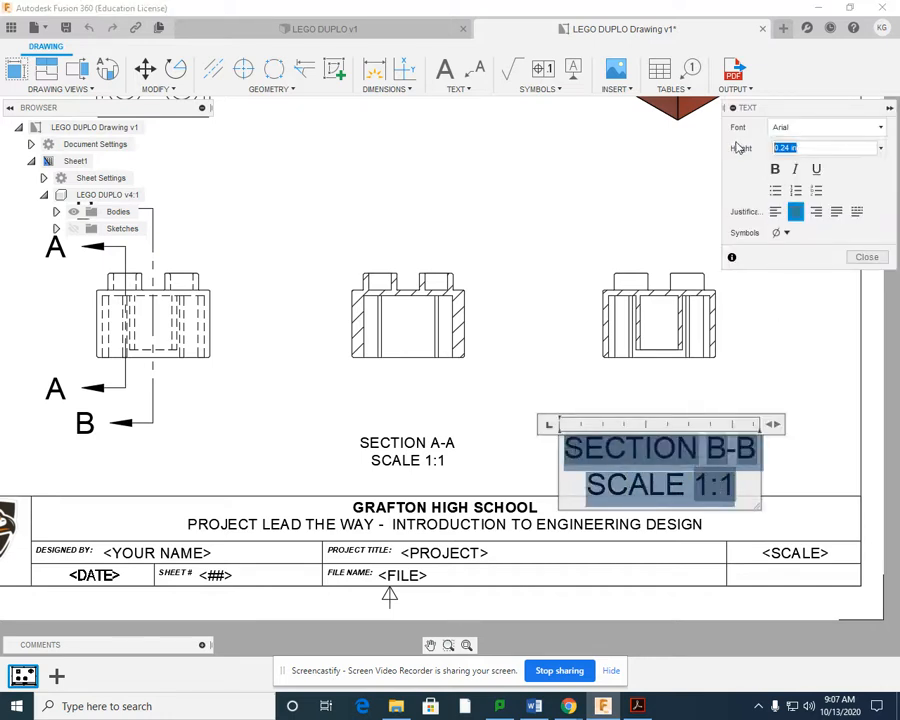
{"action": "type", "text": "12"}
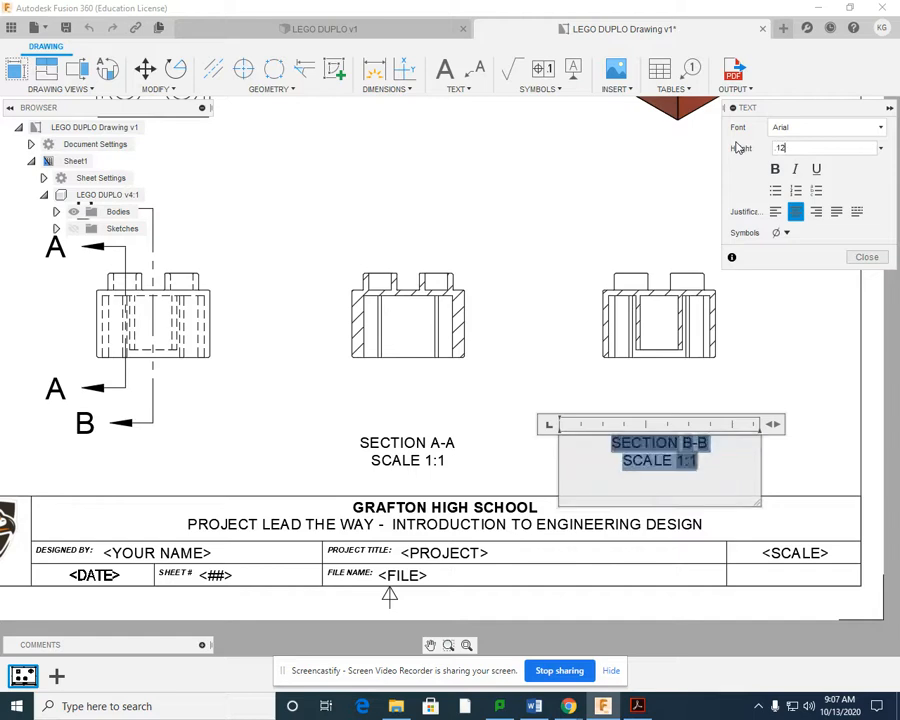
{"action": "left_click", "coordinate": [867, 257]}
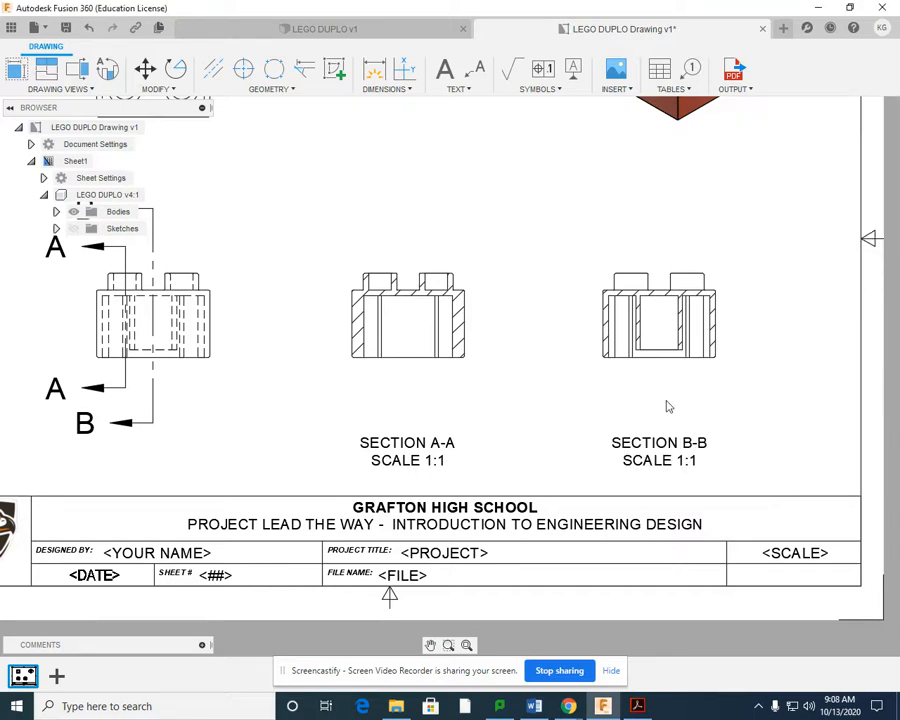
{"action": "scroll", "coordinate": [618, 348], "scroll_direction": "down", "scroll_amount": 3}
{"action": "mouse_move", "coordinate": [582, 272]}
{"action": "middle_mouse_down"}
{"action": "mouse_move", "coordinate": [591, 364]}
{"action": "mouse_move", "coordinate": [588, 350]}
{"action": "middle_mouse_up"}
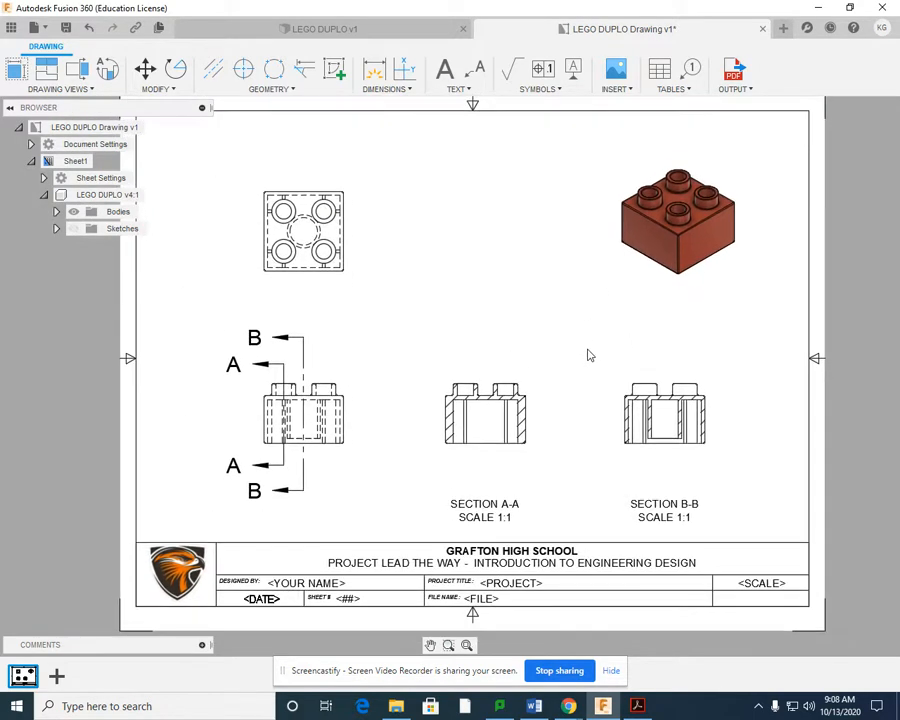